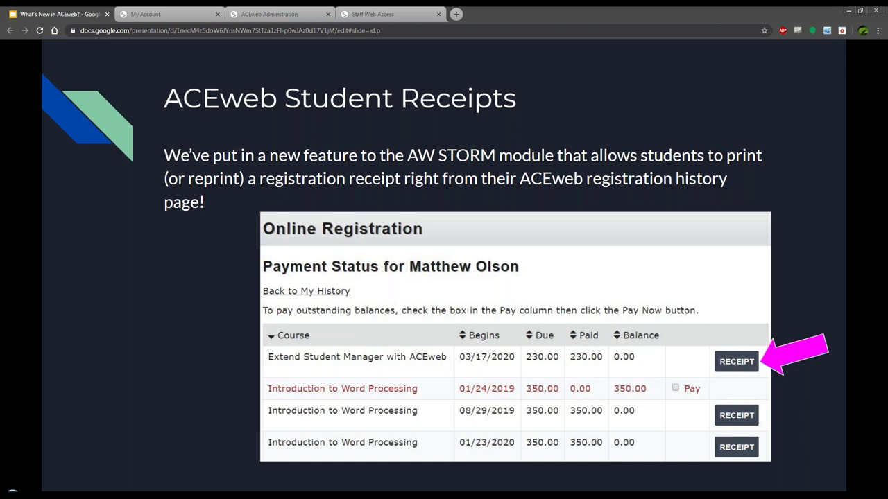
Step: Advance the presentation to the slide about editing receipt layouts in Report Writer
key(Right)
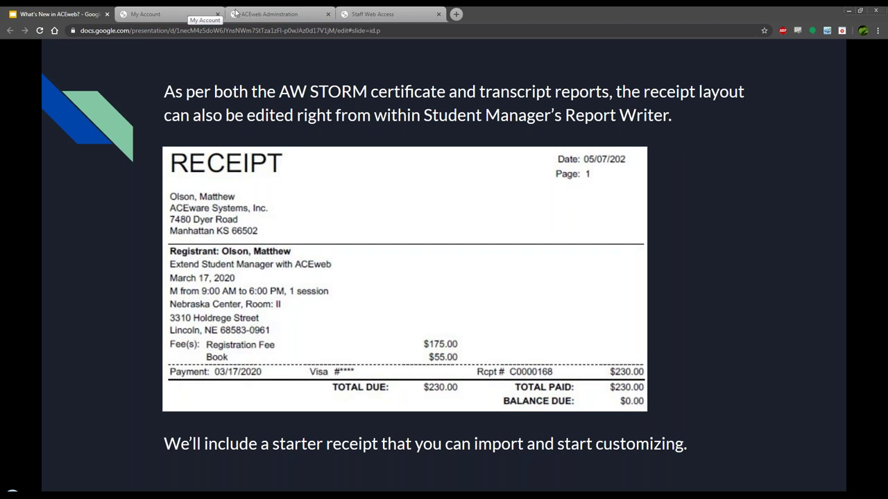
Step: Switch from the slides to the student's ACEweb My Account page
click(159, 10)
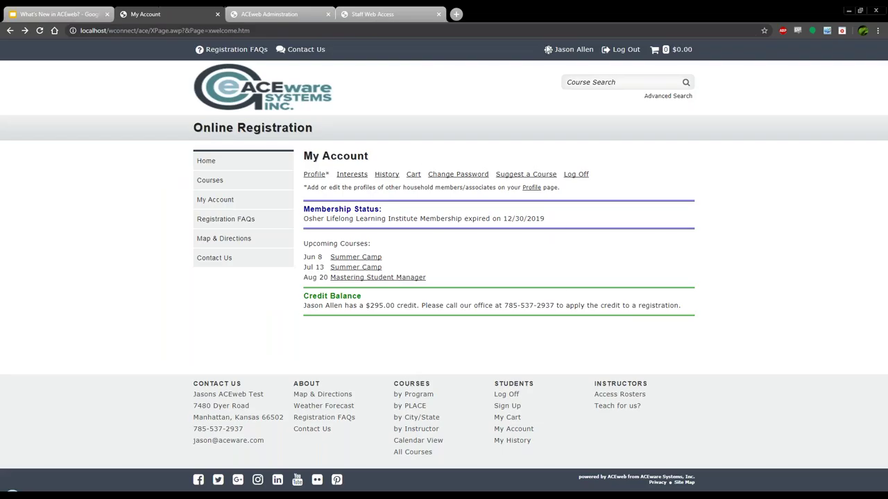
Step: Go to History, then My Certificates, and scroll through the completed courses list
click(386, 175)
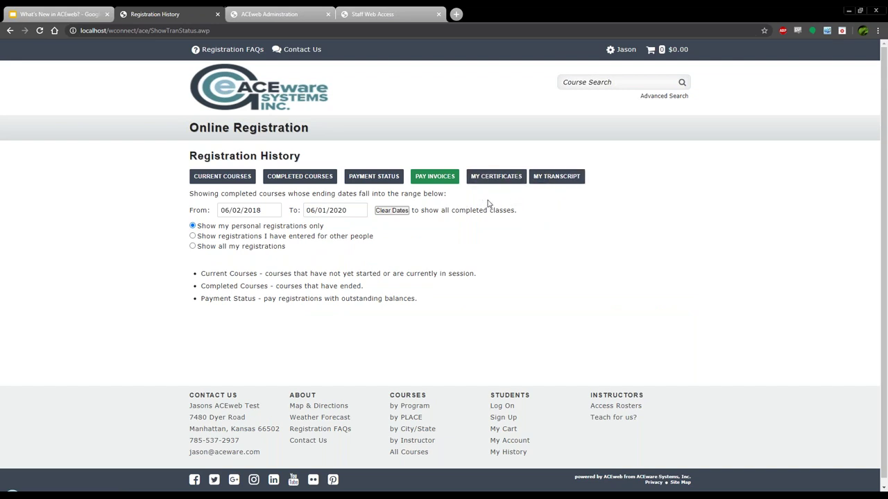
click(489, 176)
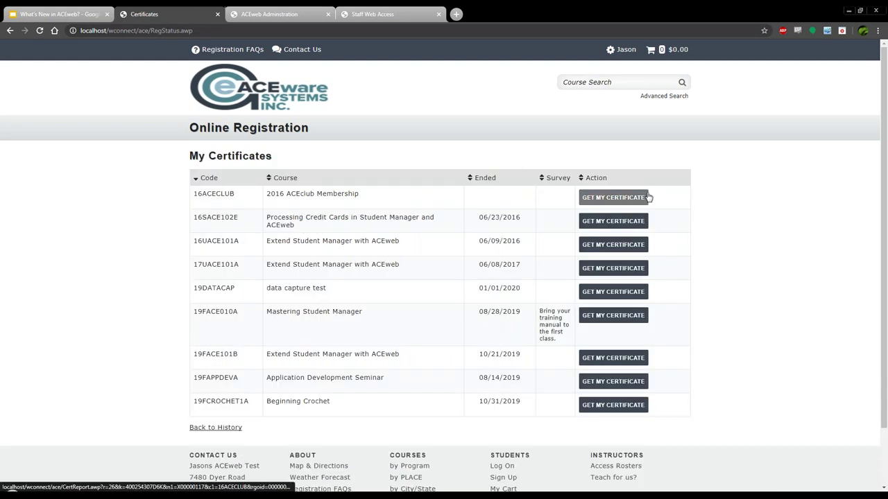
scroll(664, 404, down, 1)
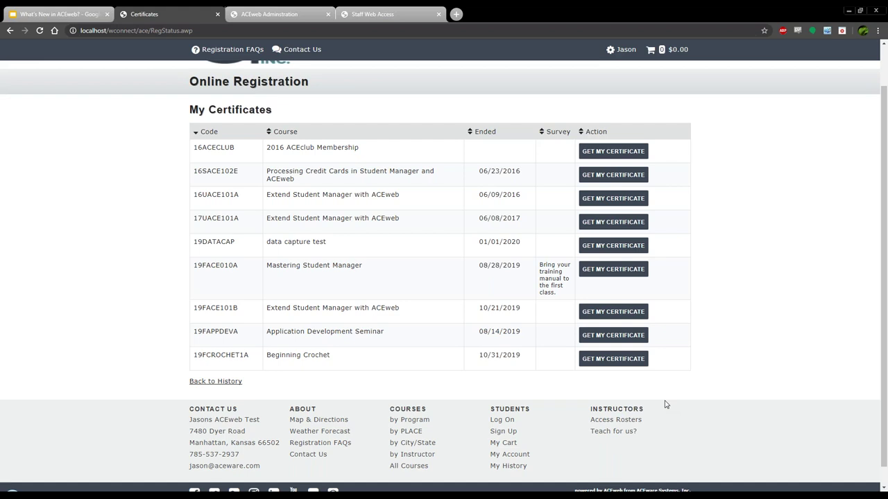
Step: View the 16ACECLUB certificate PDF, close it, and return to Registration History
click(606, 154)
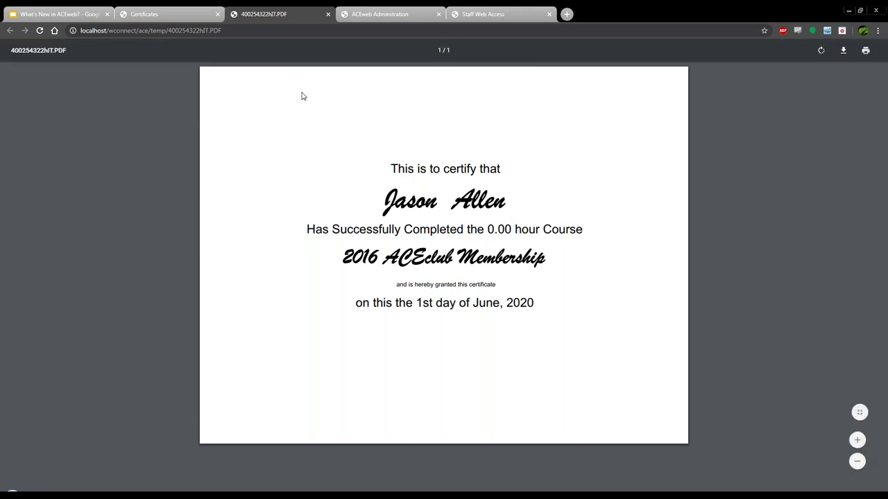
click(328, 16)
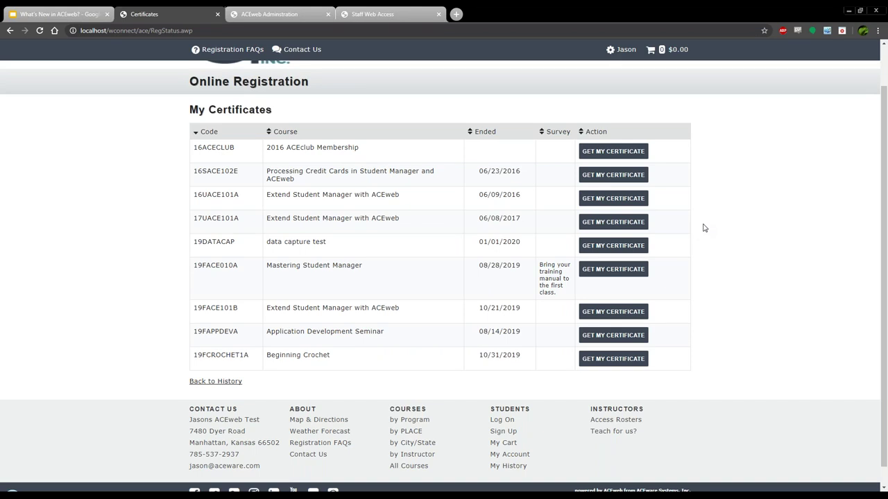
click(9, 31)
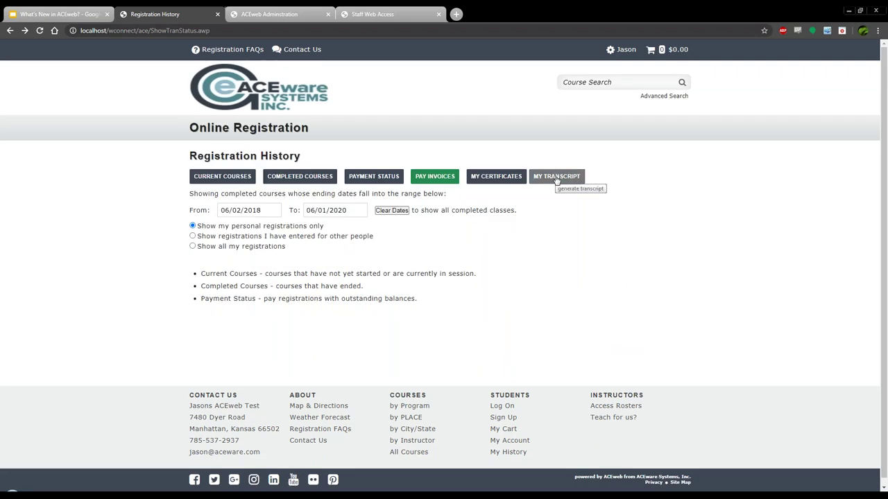
click(556, 178)
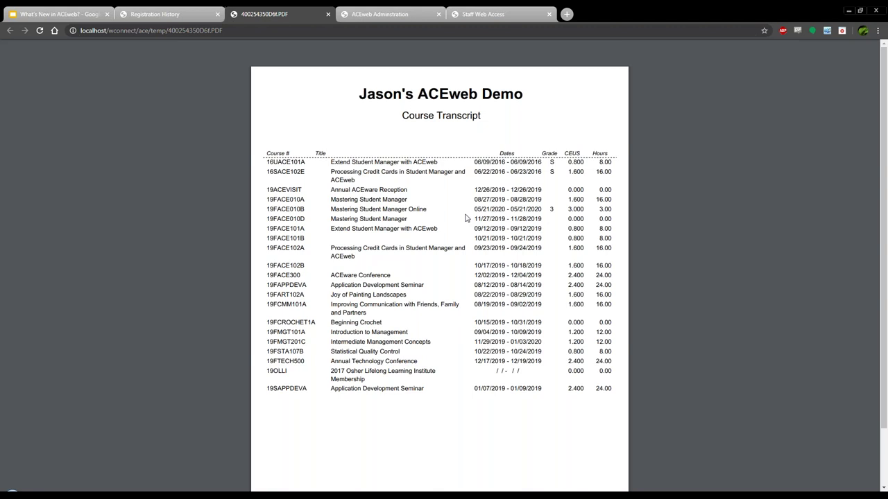
mouse_move(188, 82)
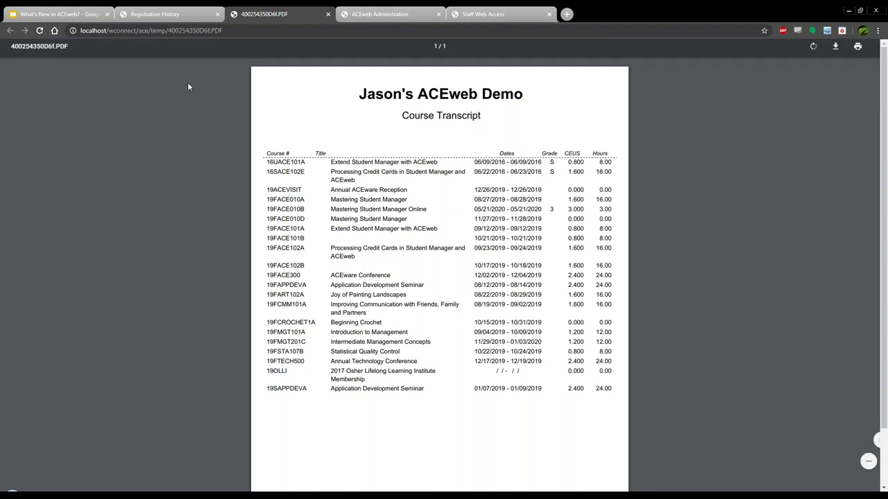
click(328, 14)
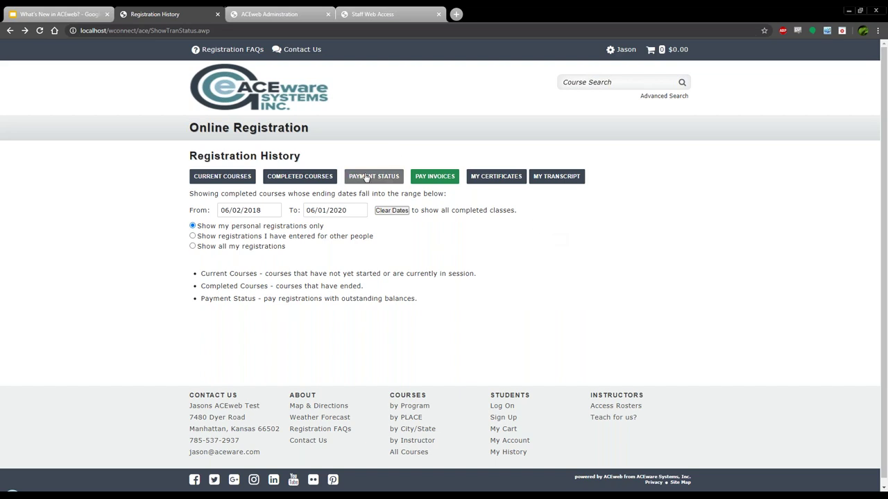
Step: Return to the What's New in ACEweb slides and advance to Course Publish Date
click(21, 10)
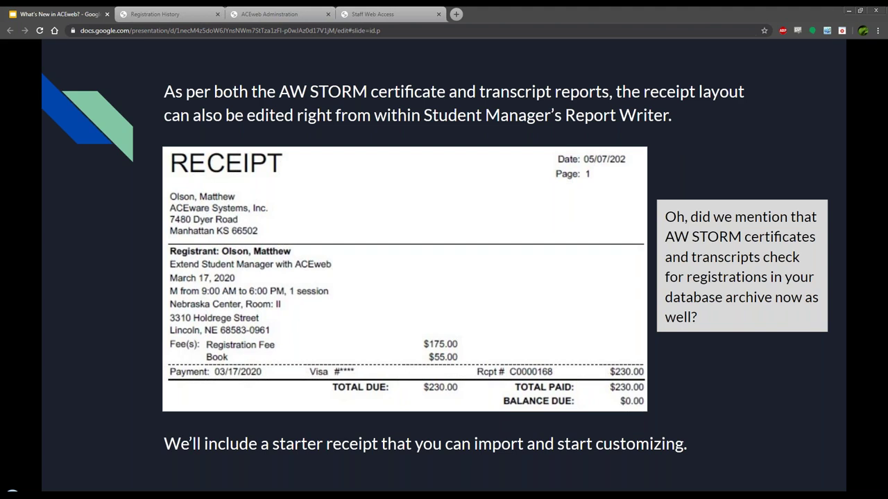
key(Right)
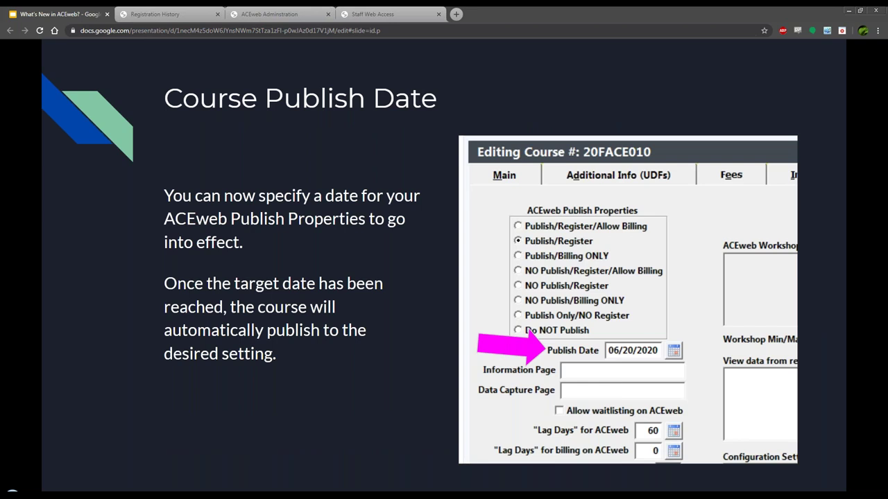
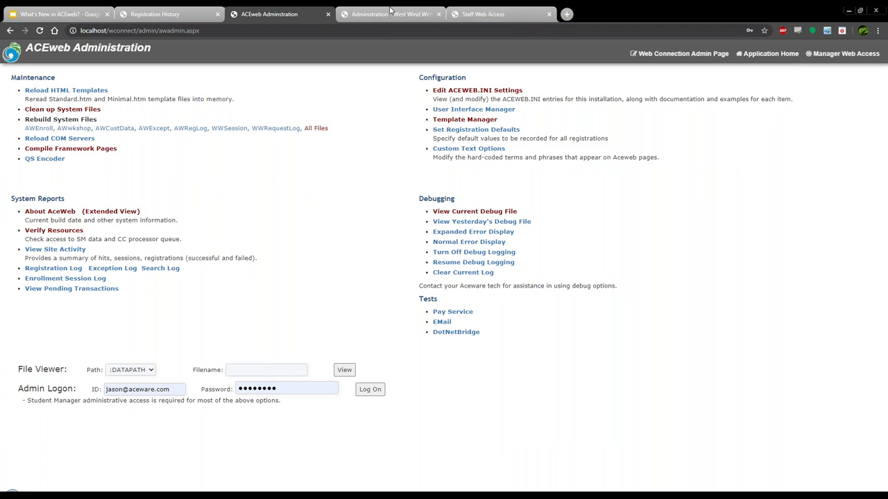
Step: Switch from the Google Slides deck to the ACEweb Administration browser tab
click(390, 13)
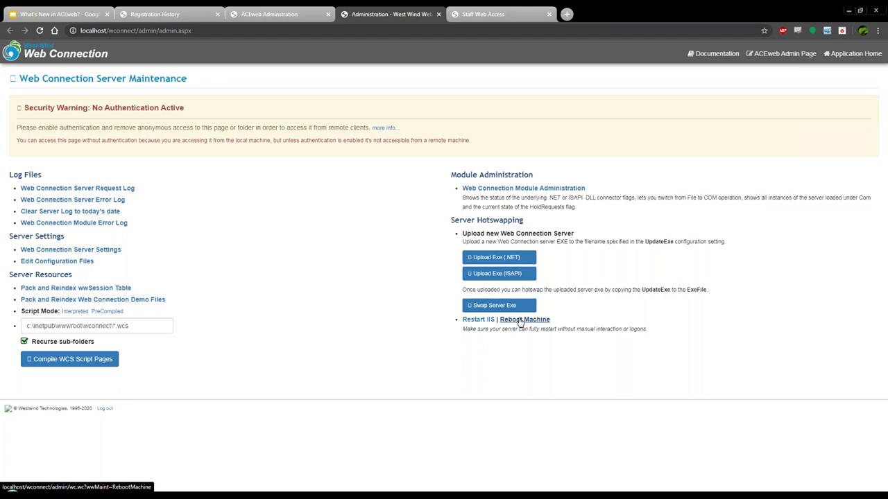
Step: Go back to the main ACEweb Administration page with its Maintenance and Configuration sections
click(264, 13)
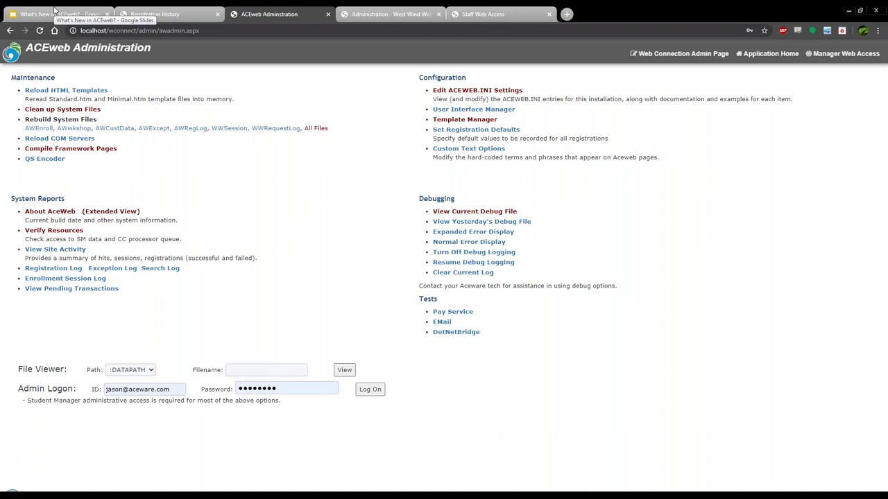
Step: Bring back the What's New in ACEweb? deck and advance to the AWViewer slide
click(54, 9)
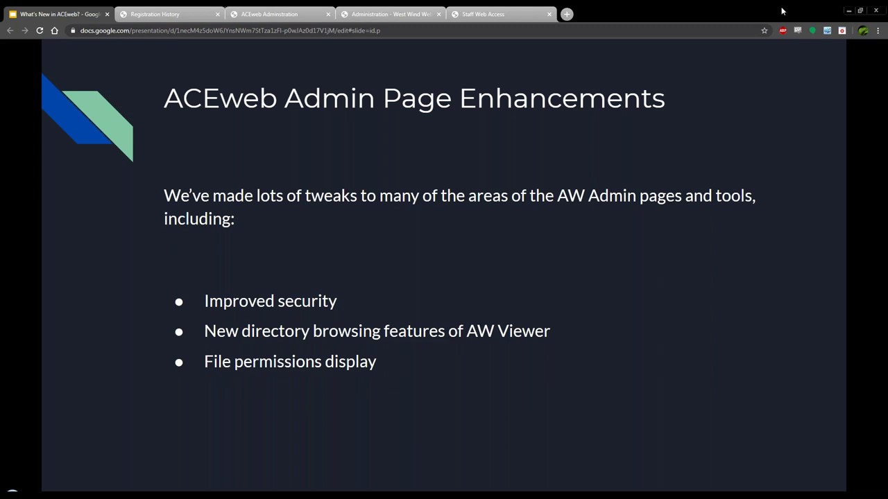
key(Right)
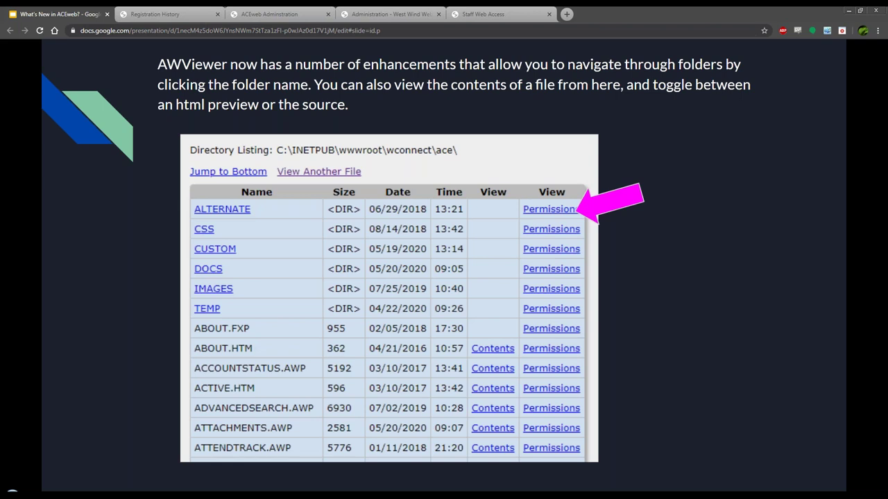
Step: Log on to AW Viewer as an administrator using a saved staff login
click(278, 14)
drag(366, 132, 369, 181)
click(375, 228)
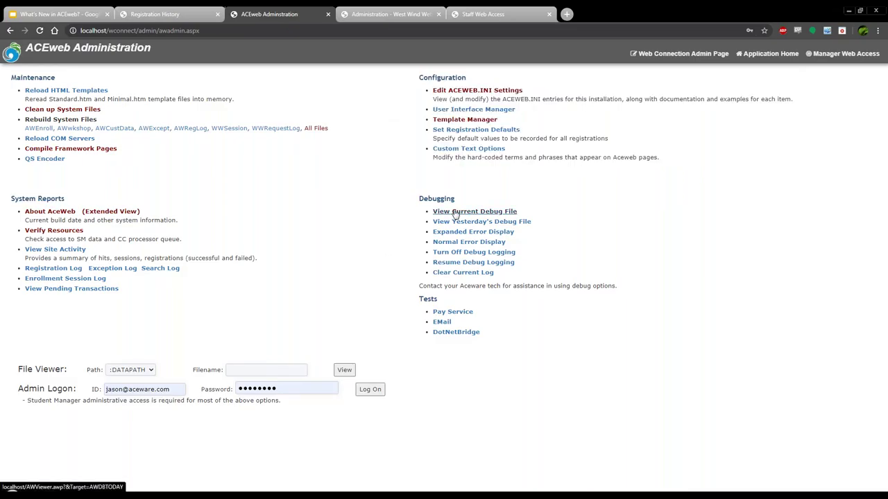
click(354, 368)
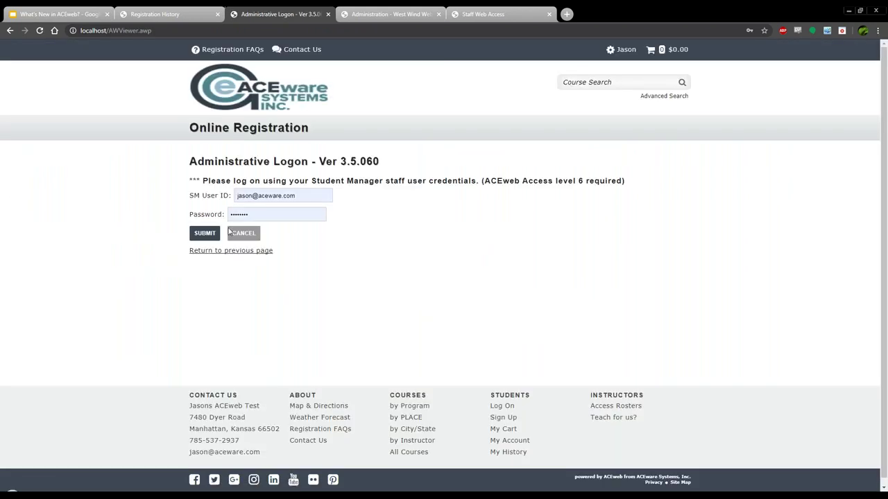
click(312, 202)
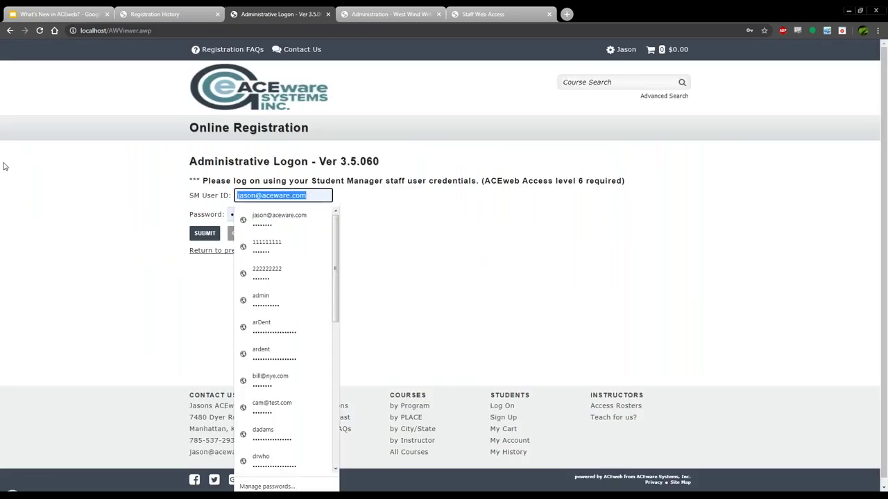
text(ob)
click(257, 223)
click(193, 235)
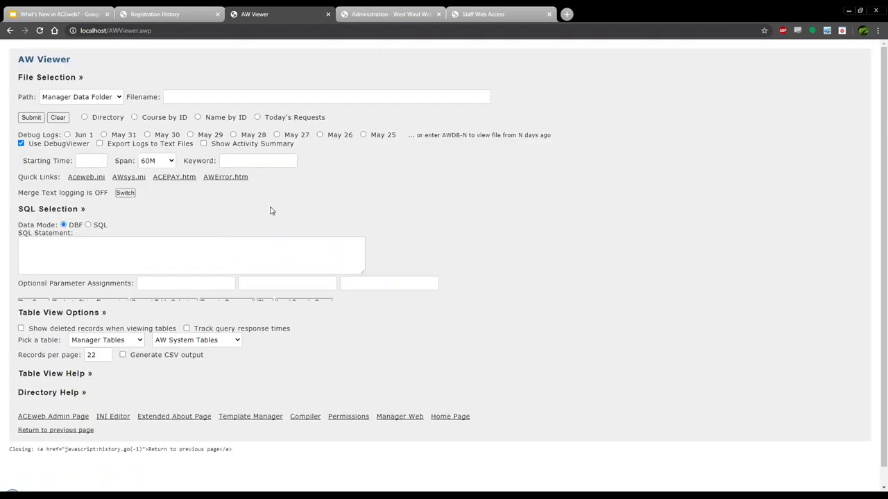
Step: List the Template Folder (wconnect\ace) by entering :dir as the filename
click(80, 96)
click(69, 125)
click(182, 96)
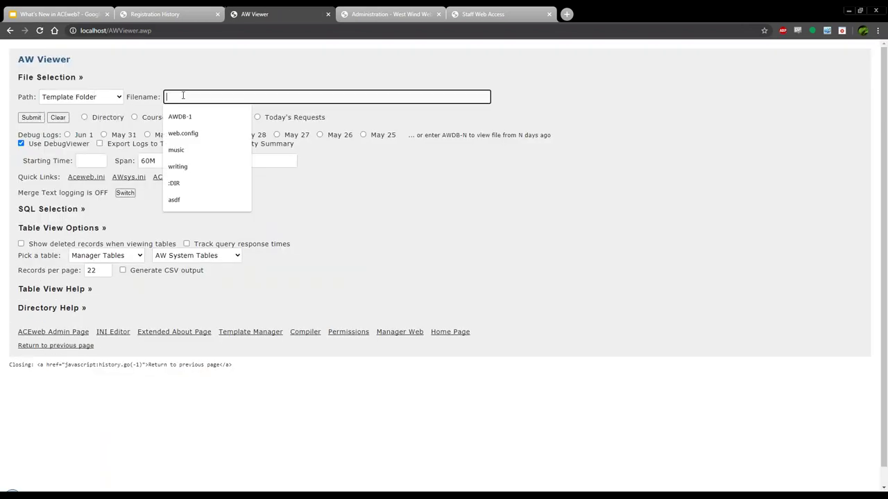
text(:dir)
key(Return)
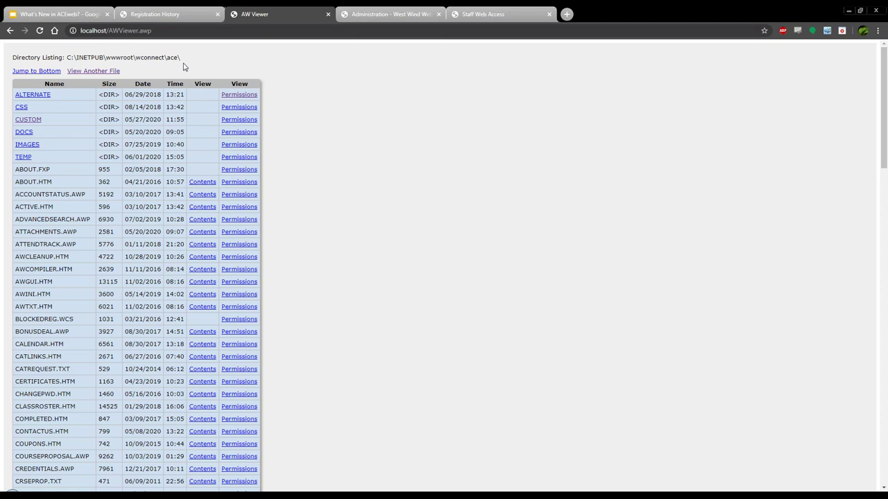
Step: Open the CUSTOM folder listing and preview the contents of ATTACH.HTM
click(27, 120)
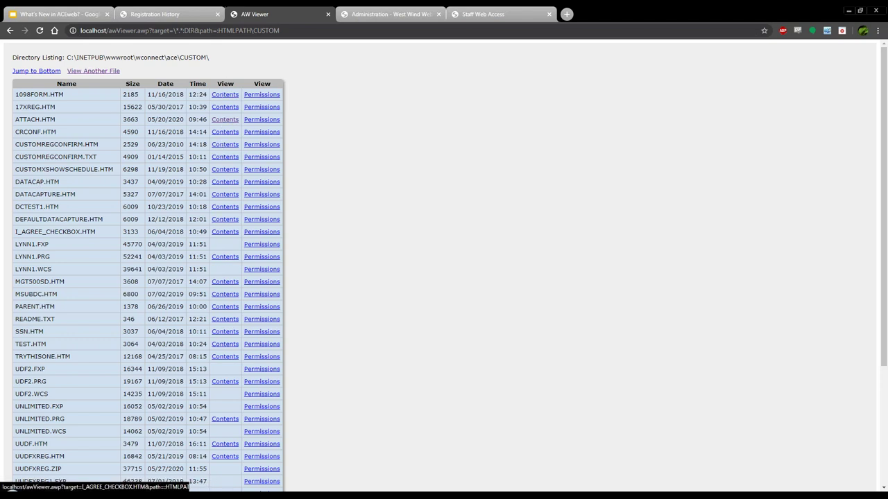
scroll(216, 312, down, 1)
scroll(217, 312, down, 2)
scroll(224, 127, up, 3)
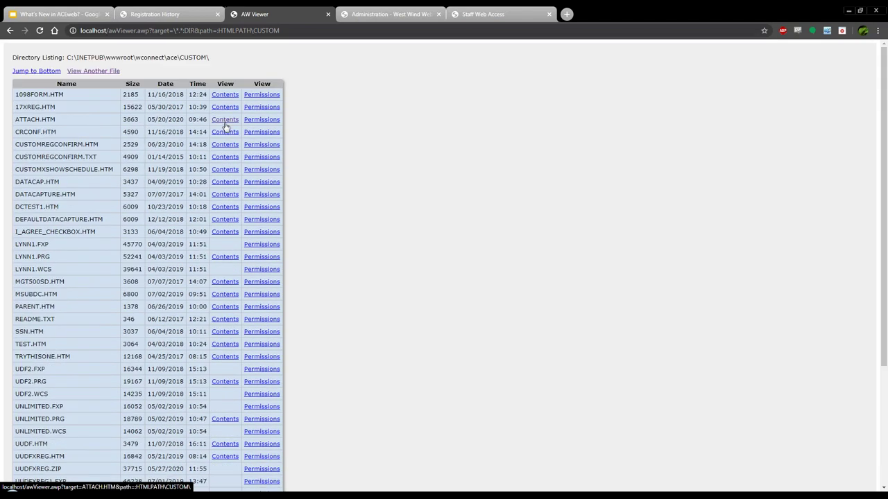
click(225, 121)
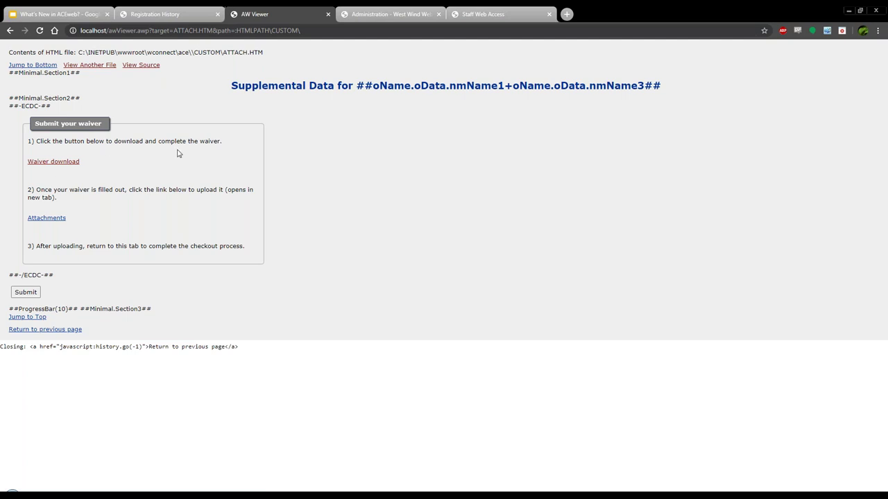
click(149, 65)
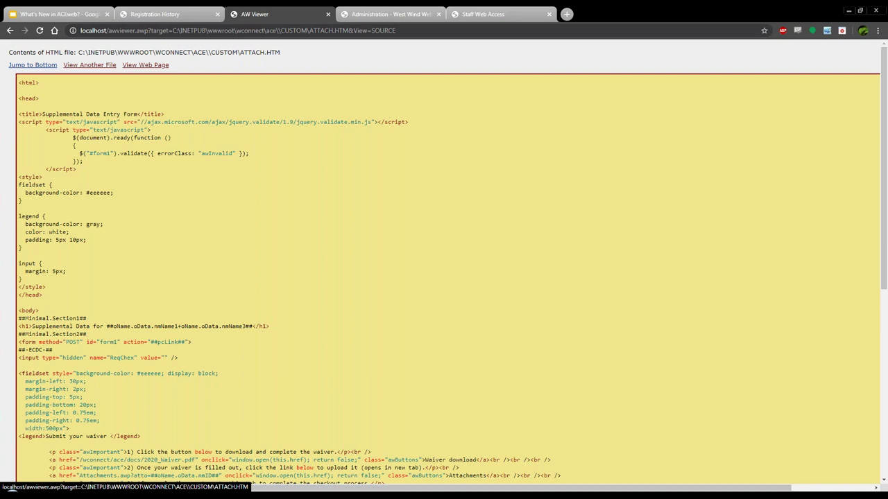
click(147, 67)
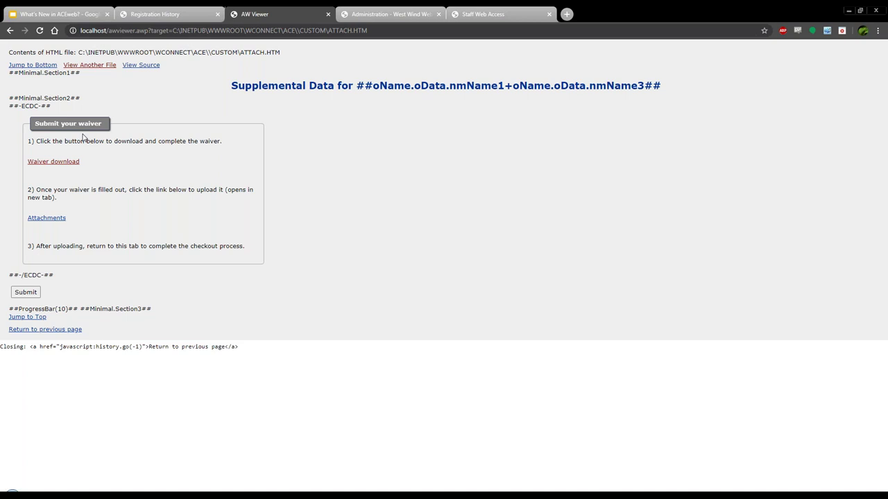
drag(156, 310, 7, 310)
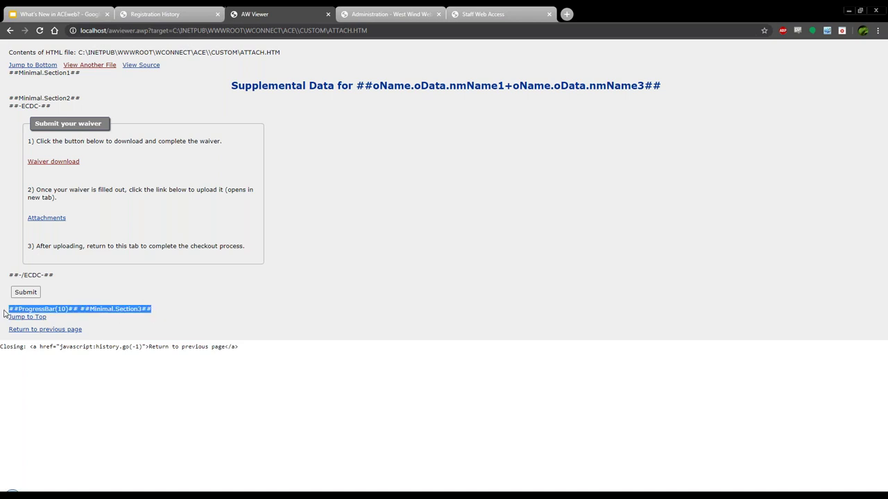
click(138, 294)
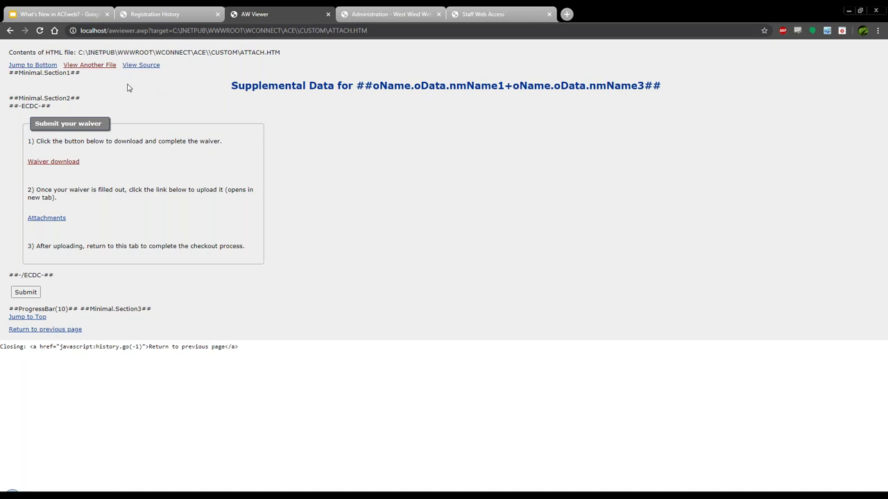
Step: Return AW Viewer to the wconnect\ace listing, then go back to the AWViewer slide
click(9, 30)
click(9, 30)
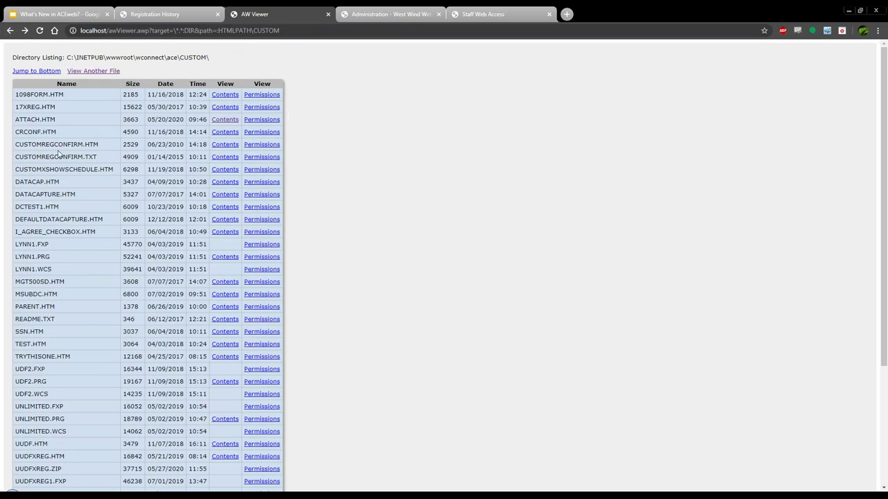
click(78, 69)
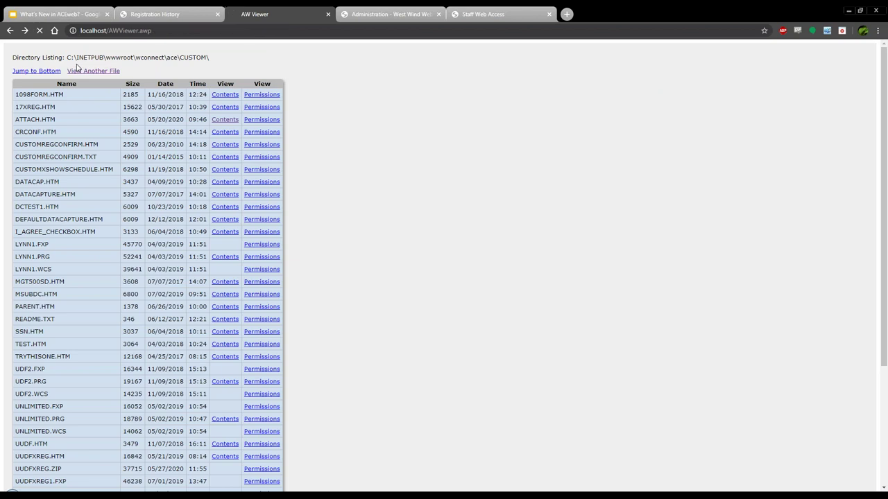
click(64, 10)
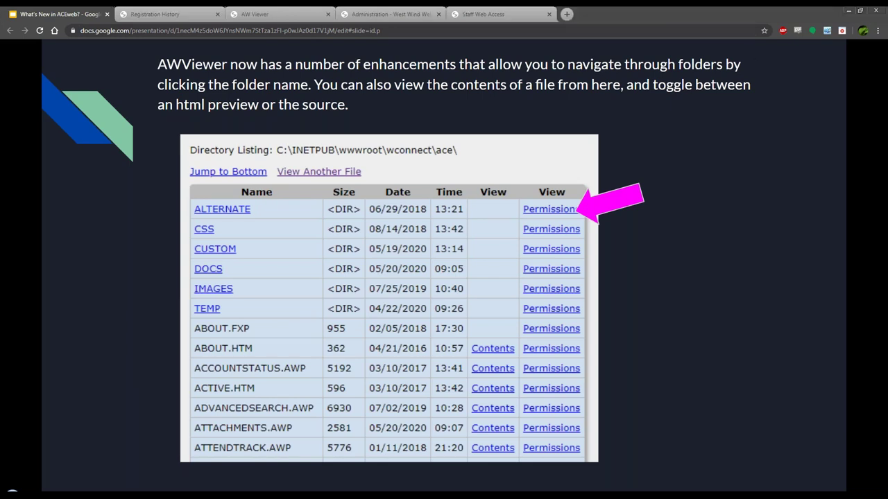
Step: Show the Folder/File Permissions screenshot, then advance to the Manager Web - Instructor slide
key(Right)
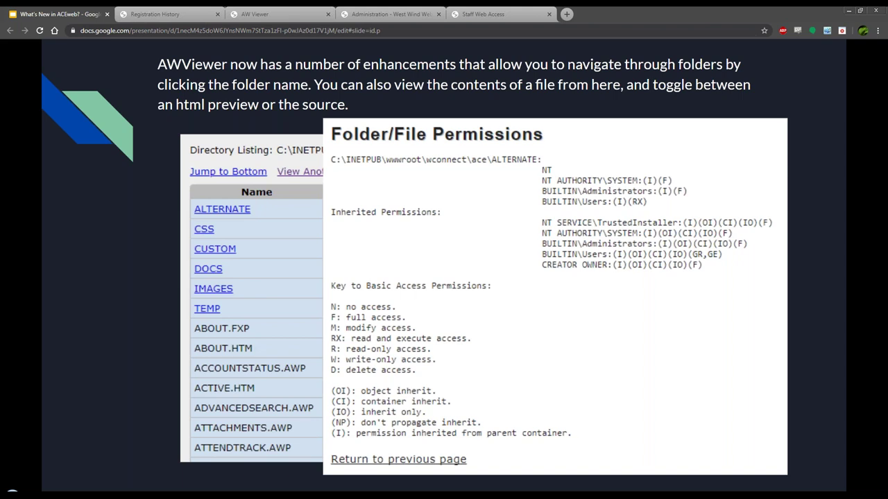
key(Right)
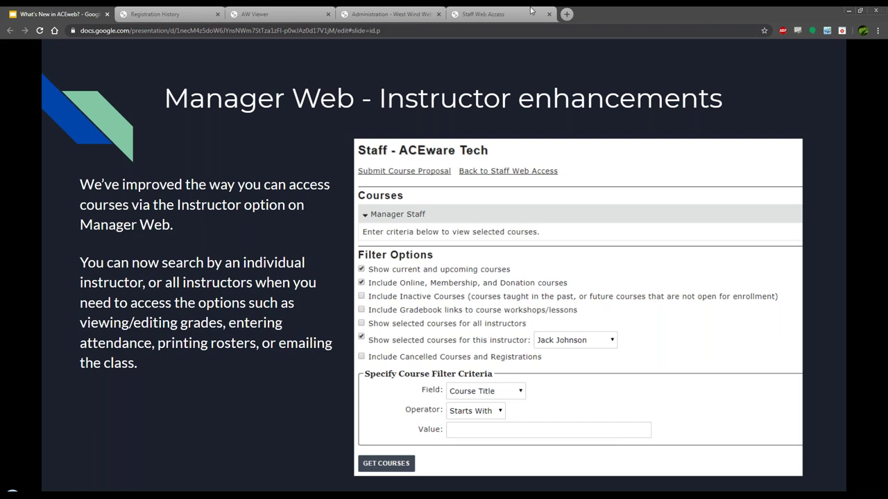
Step: Open Manager Web Access from the ACEweb Admin Page and list all 95 student name records
click(477, 10)
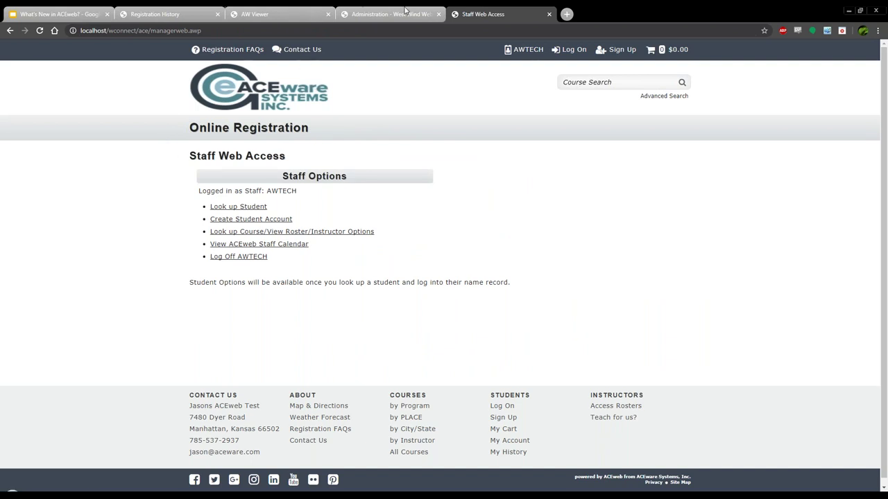
click(404, 12)
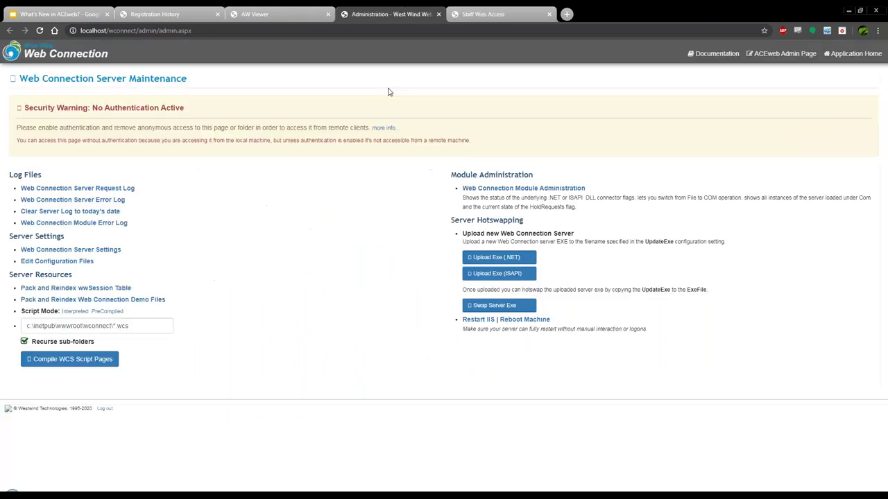
click(781, 61)
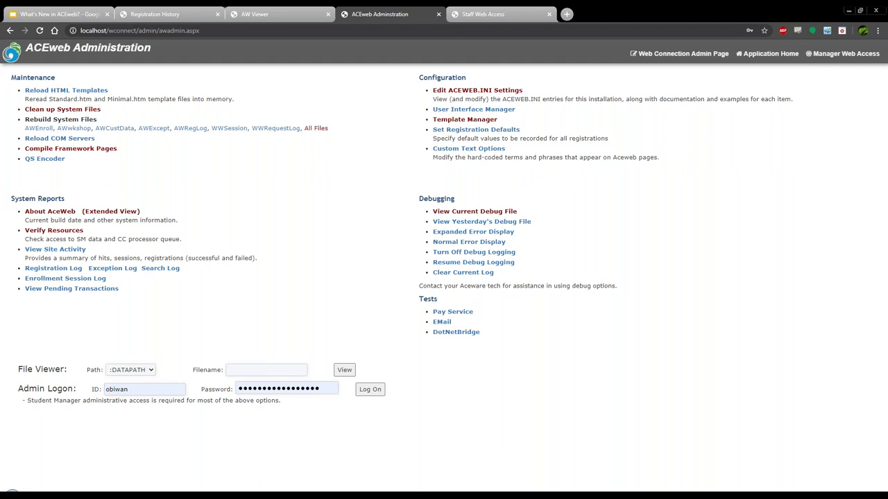
click(837, 55)
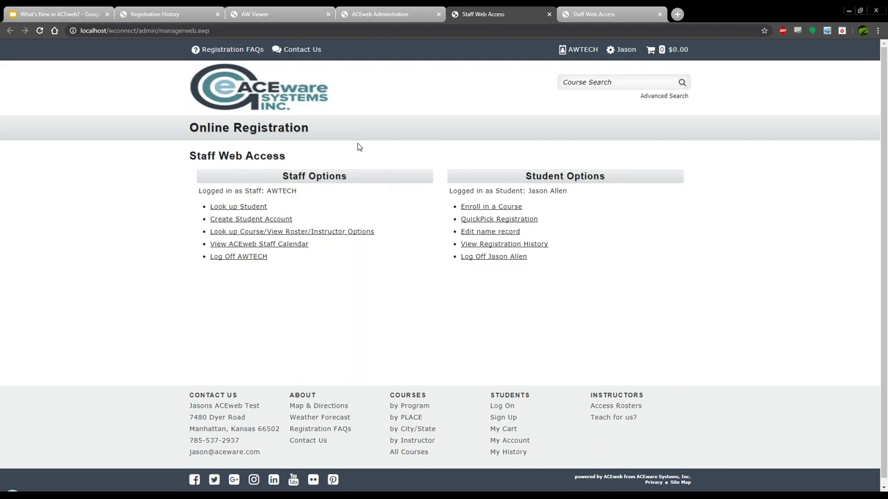
click(238, 207)
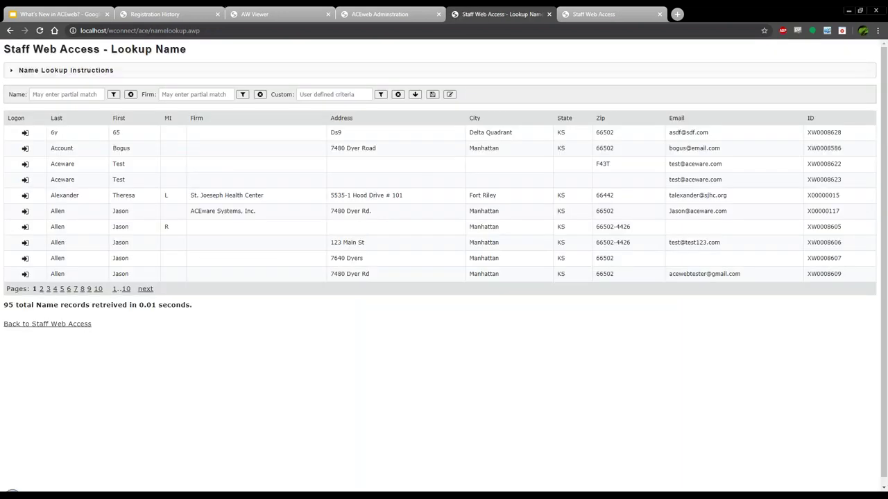
Step: Search by a partial student surname and log into the single matching record
click(53, 93)
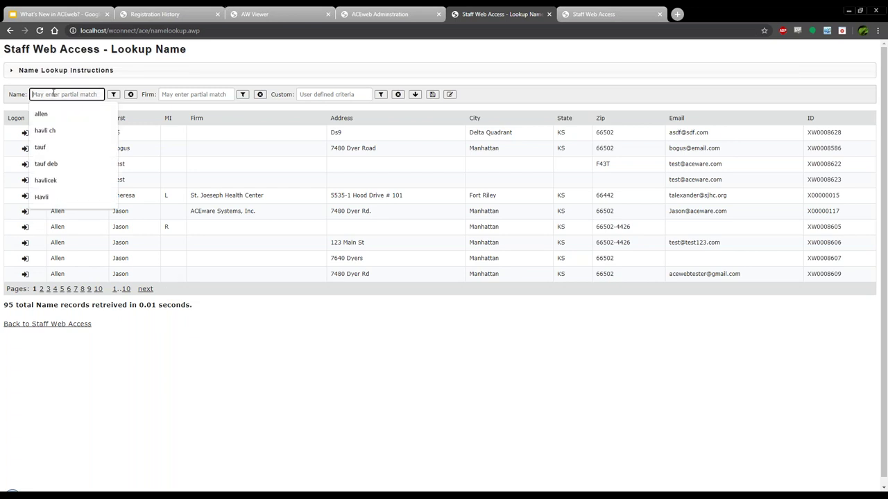
text(havli)
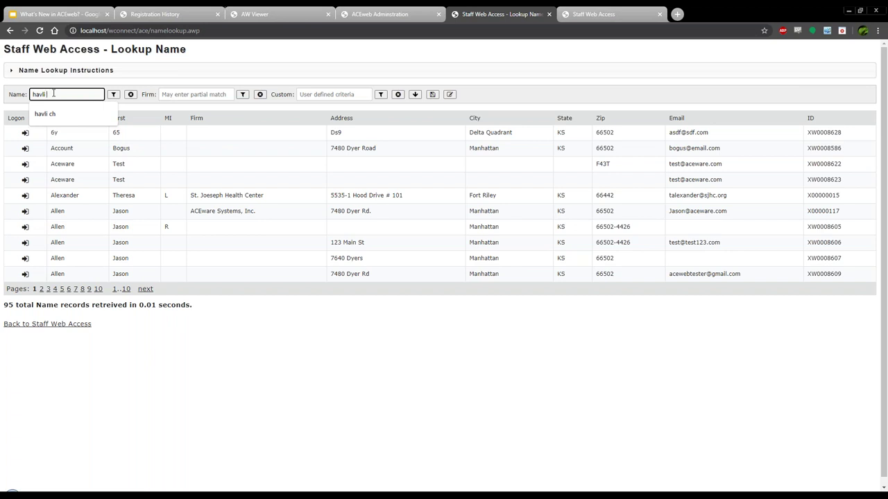
text(ch)
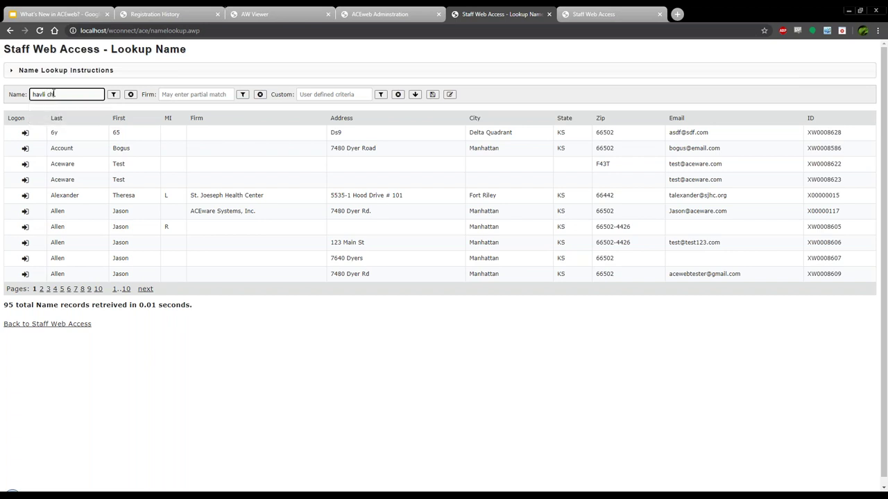
key(Return)
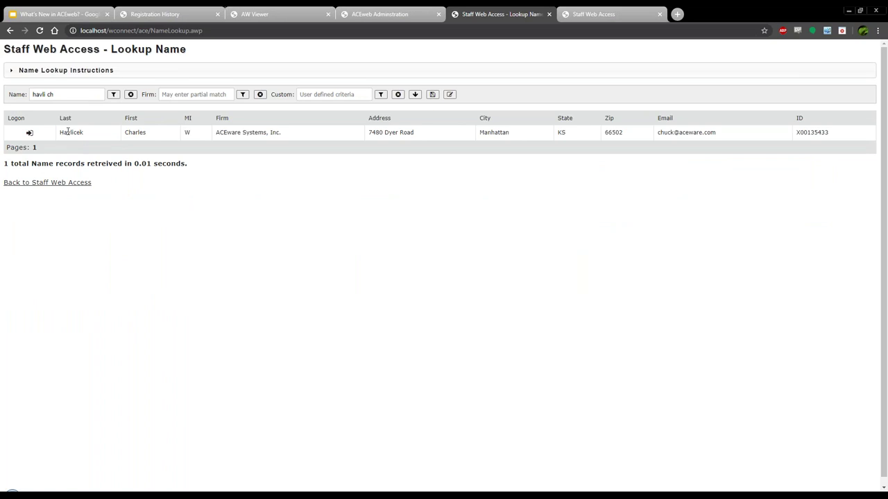
click(29, 133)
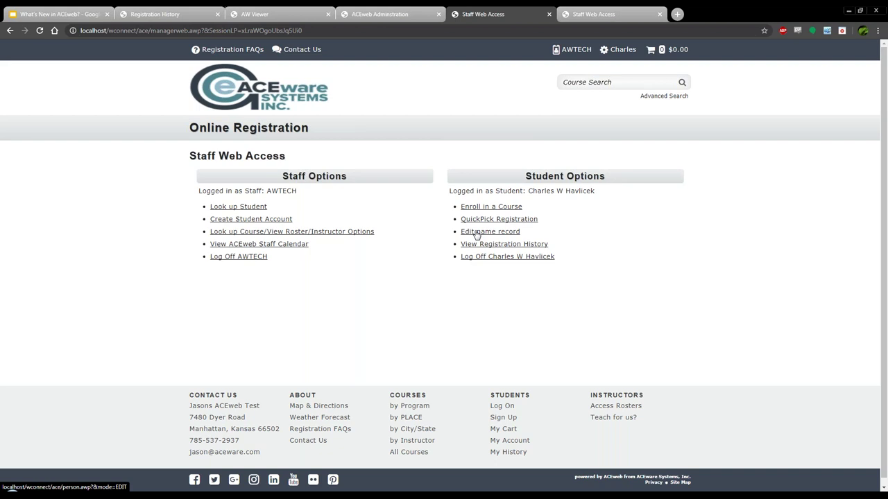
Step: Scroll through the student's My Profile edit page, then return to the Staff Options page
click(484, 234)
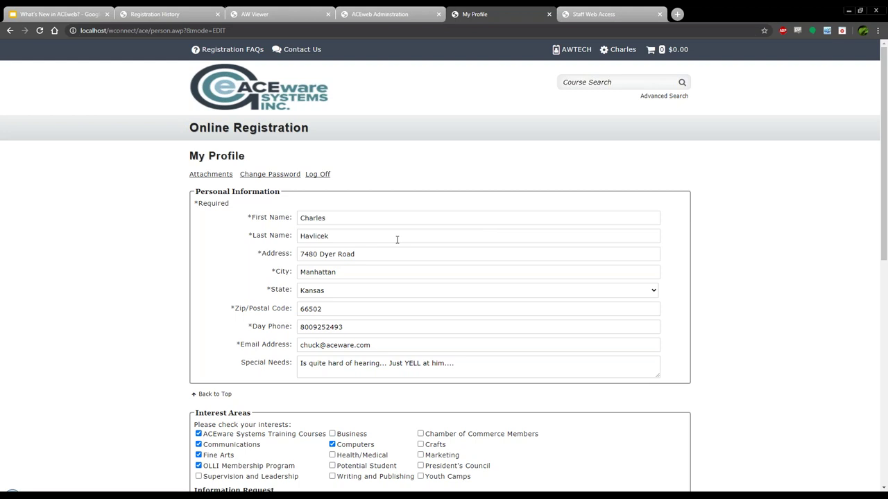
scroll(392, 240, down, 4)
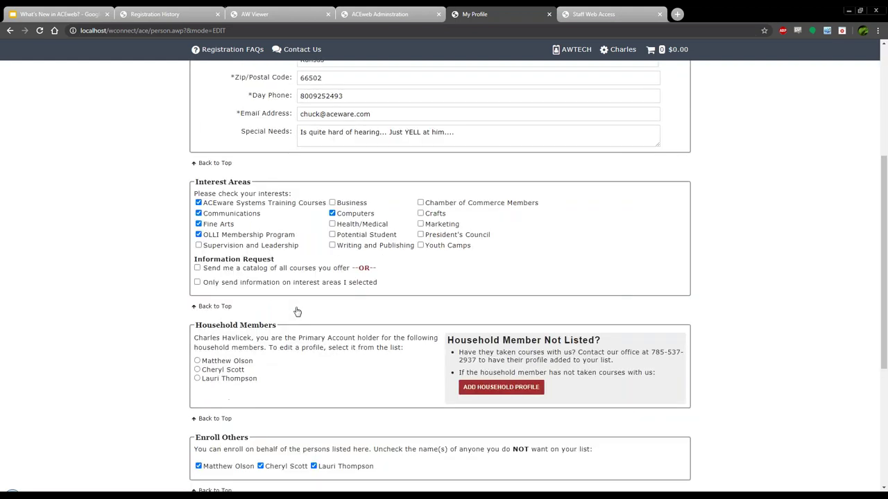
scroll(297, 305, down, 2)
scroll(296, 298, down, 2)
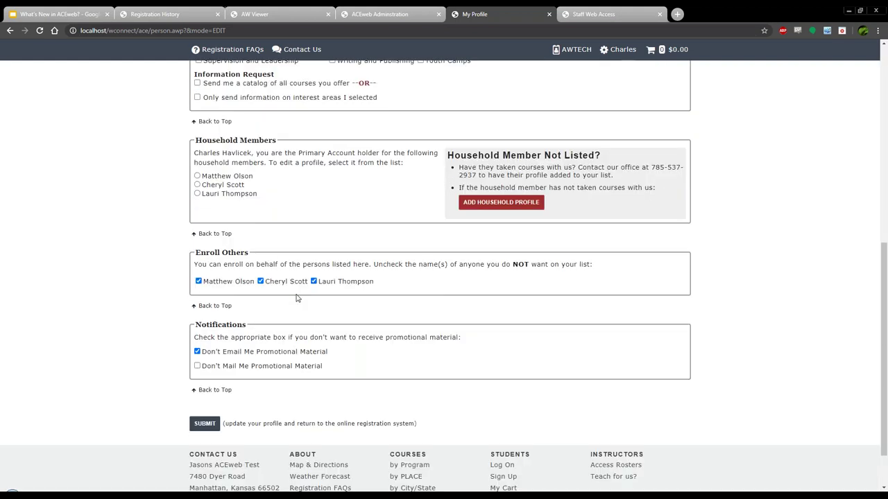
scroll(389, 243, up, 7)
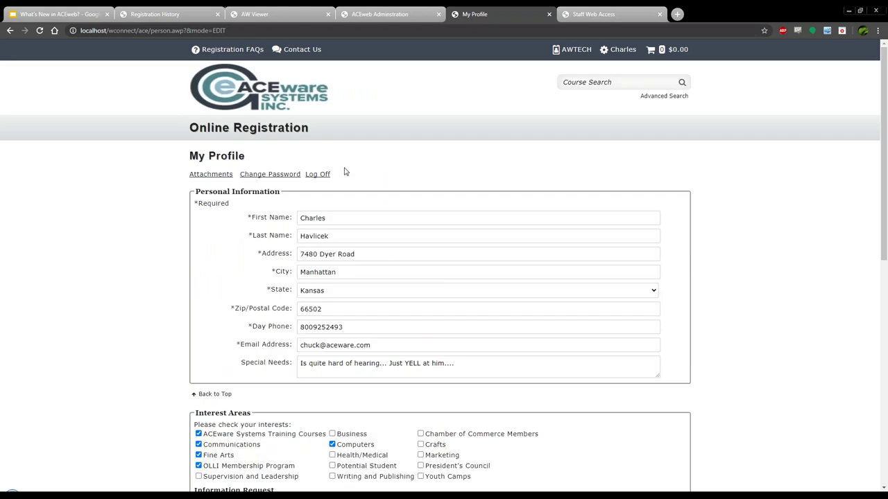
click(570, 52)
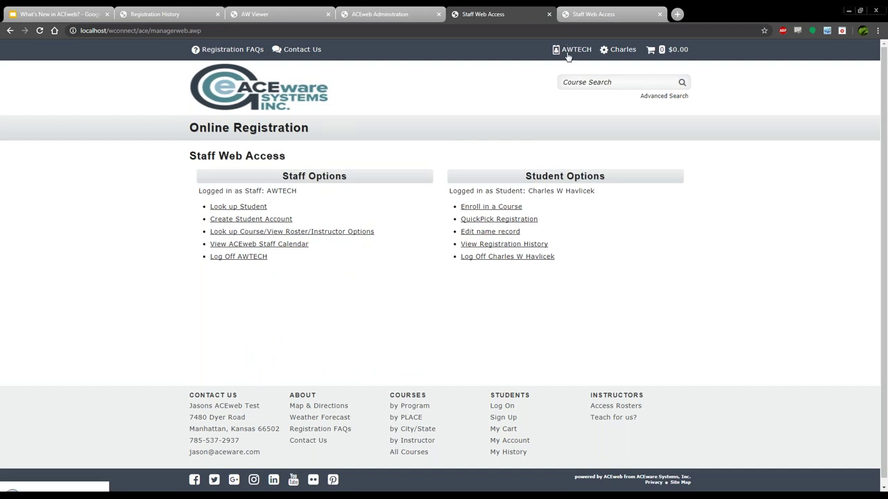
Step: View the student's registration history, then return to the AWTECH main page
click(480, 248)
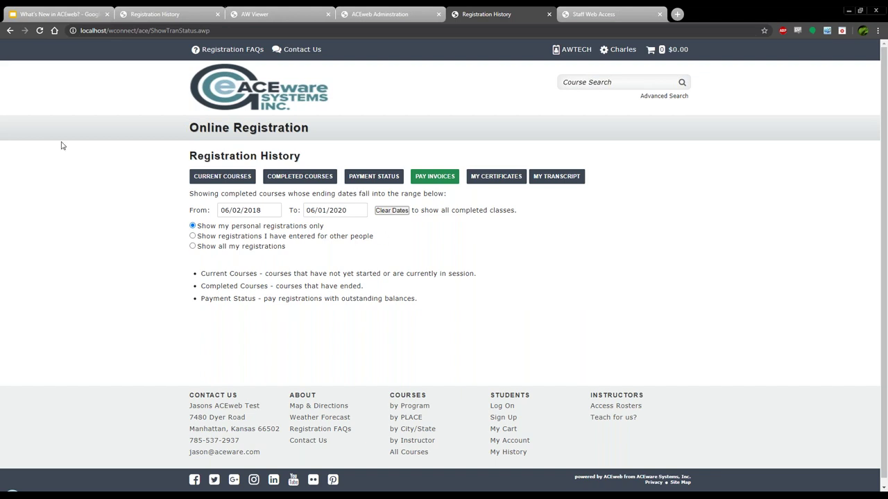
click(570, 50)
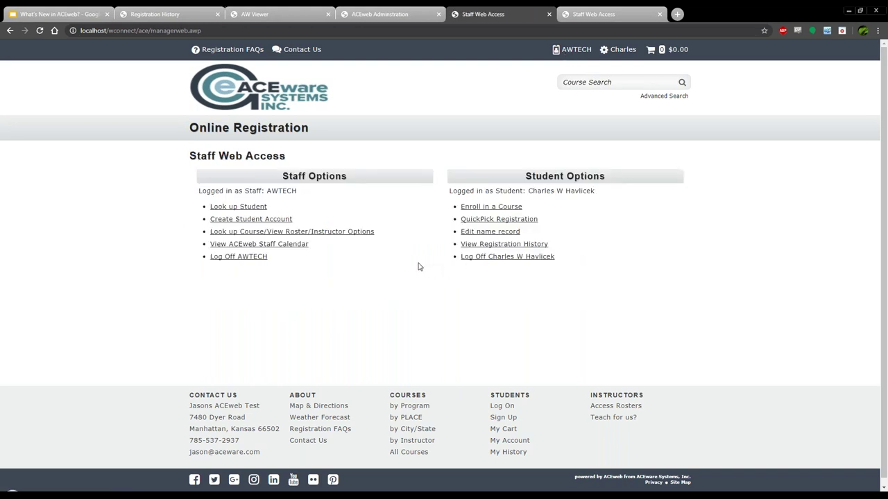
Step: Preview the course lookup with inactive courses and gradebook links ticked, then go back
click(248, 233)
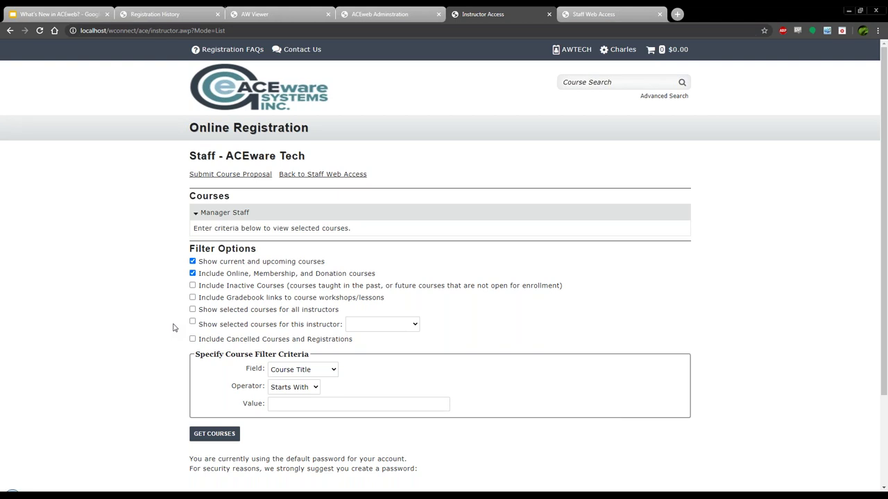
click(193, 286)
click(193, 298)
click(608, 52)
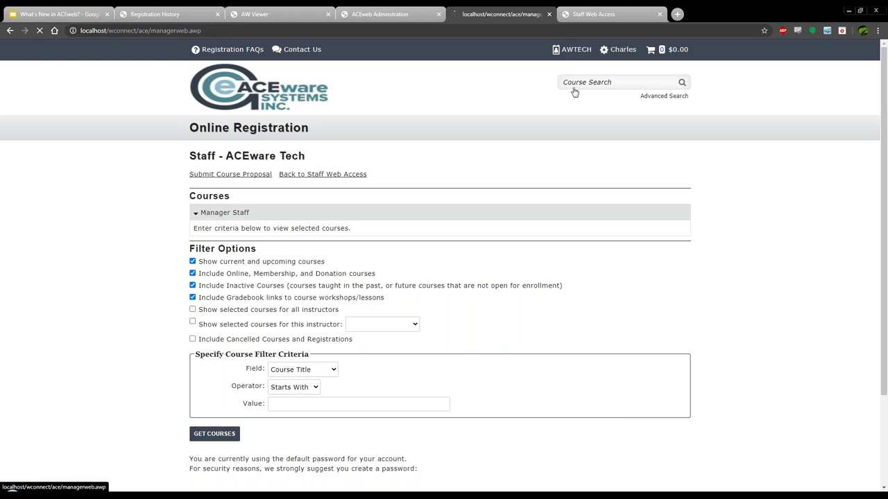
Step: Log the student off, then reopen the instructor course lookup page
click(473, 257)
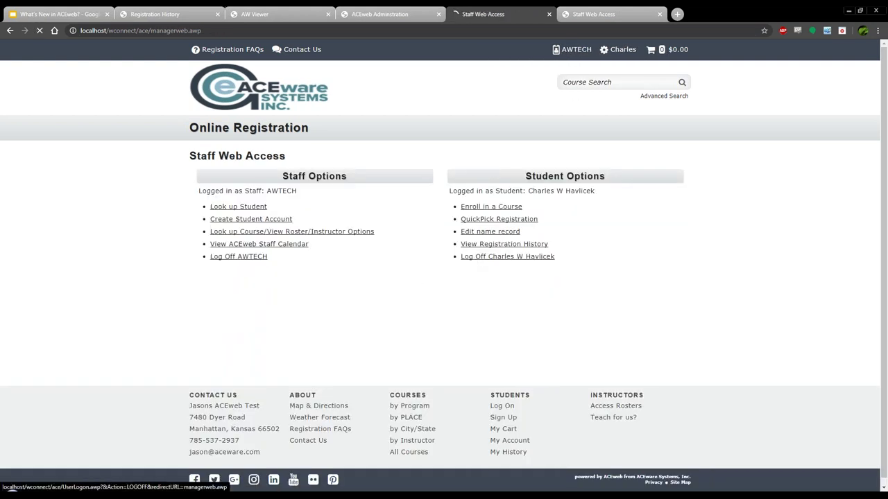
click(244, 207)
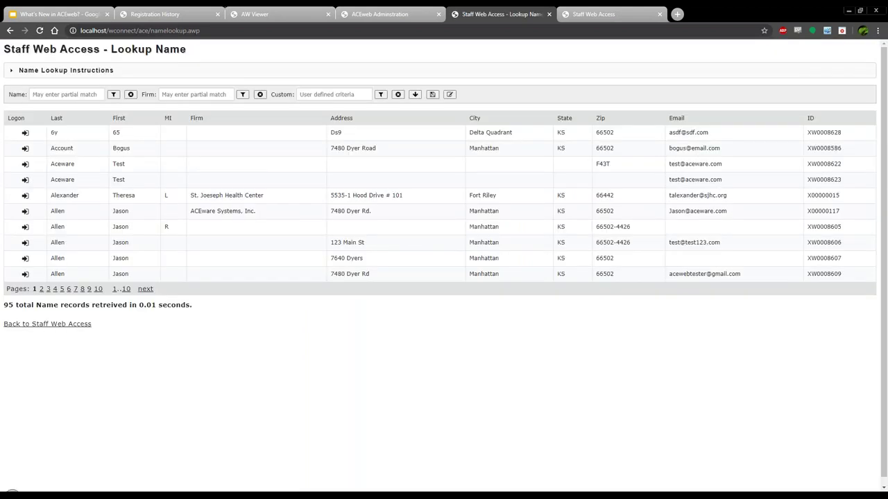
key(alt+Left)
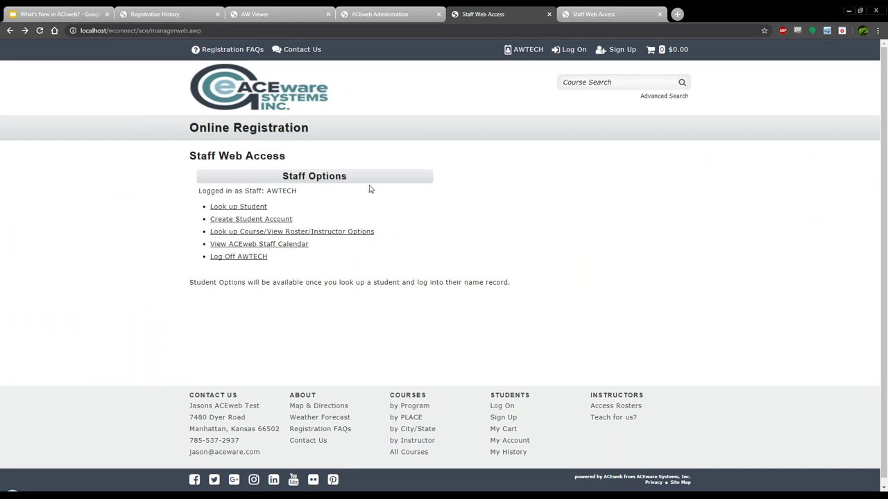
click(240, 231)
Step: Filter courses to one chosen instructor, including inactive courses and gradebook links
click(192, 286)
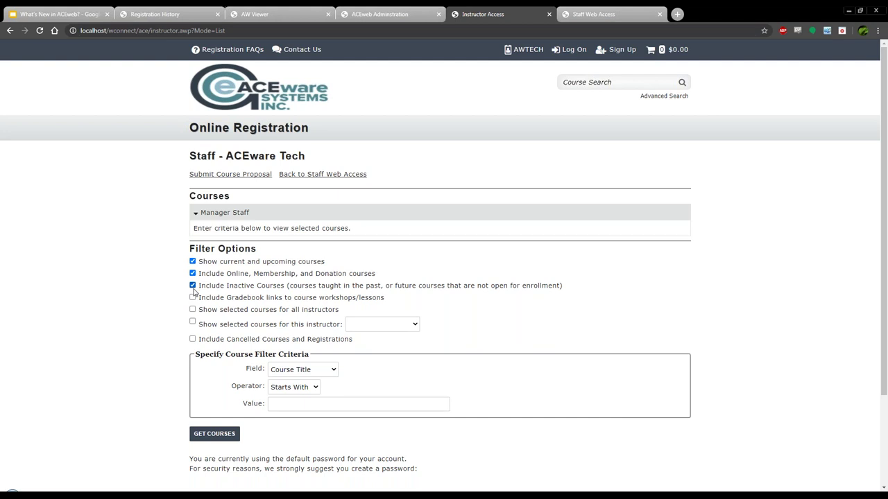
click(192, 298)
click(193, 310)
click(192, 322)
click(381, 326)
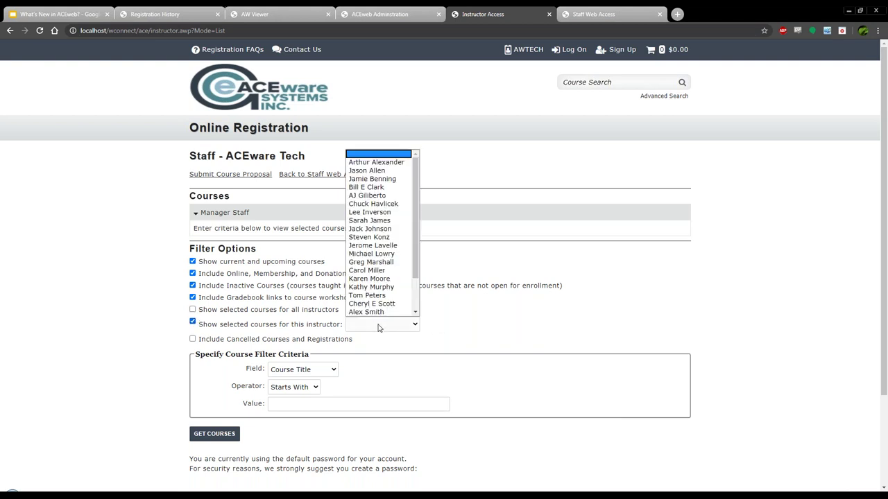
click(378, 171)
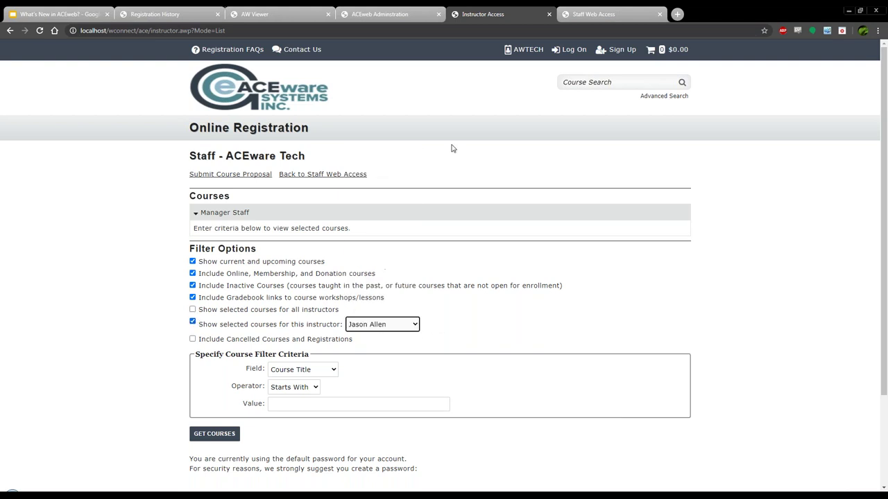
Step: Include cancelled courses, list them, and open the Mastering Student Manager Online roster
click(193, 339)
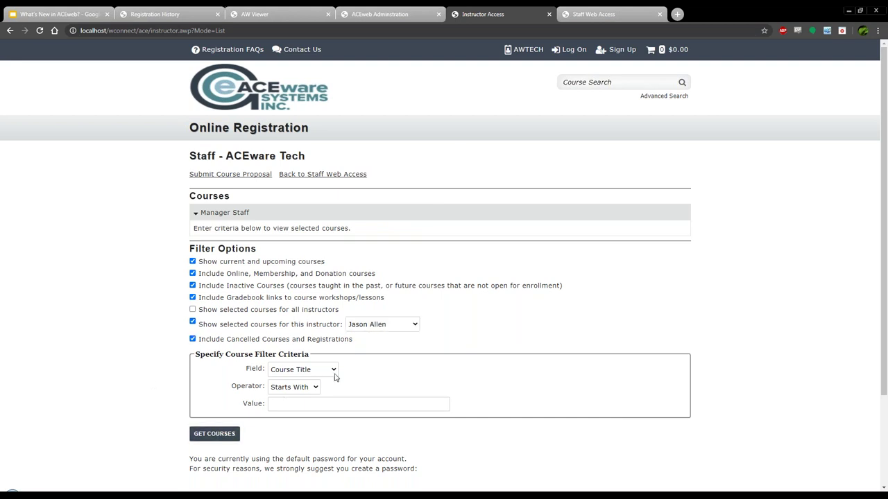
click(223, 438)
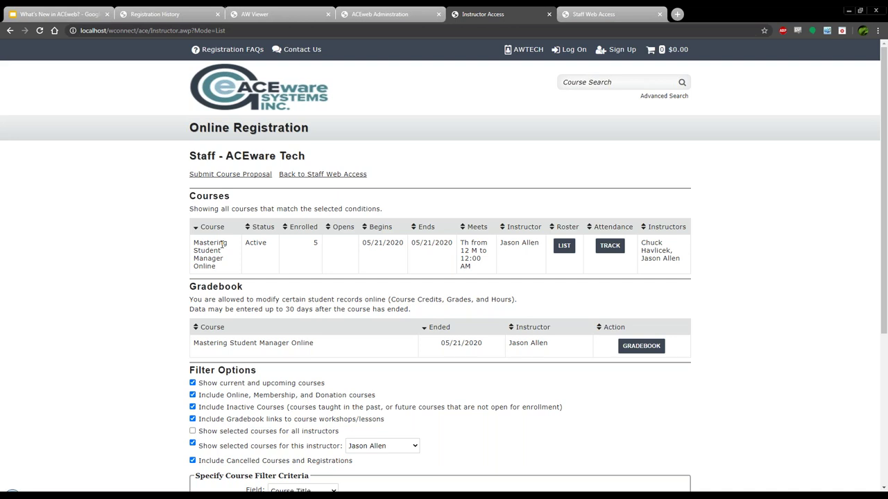
click(564, 246)
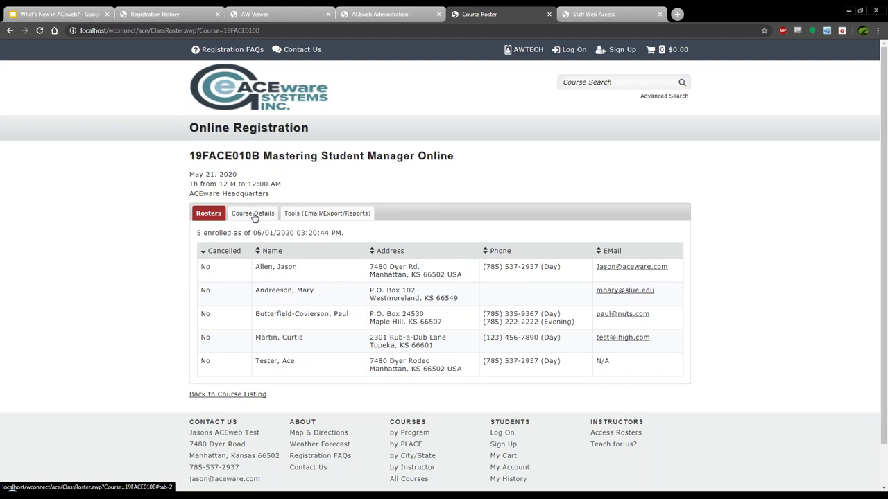
click(254, 216)
Step: Scroll the Mastering Student Manager Online details, then show the roster's print, Excel export and email tools
scroll(339, 279, down, 1)
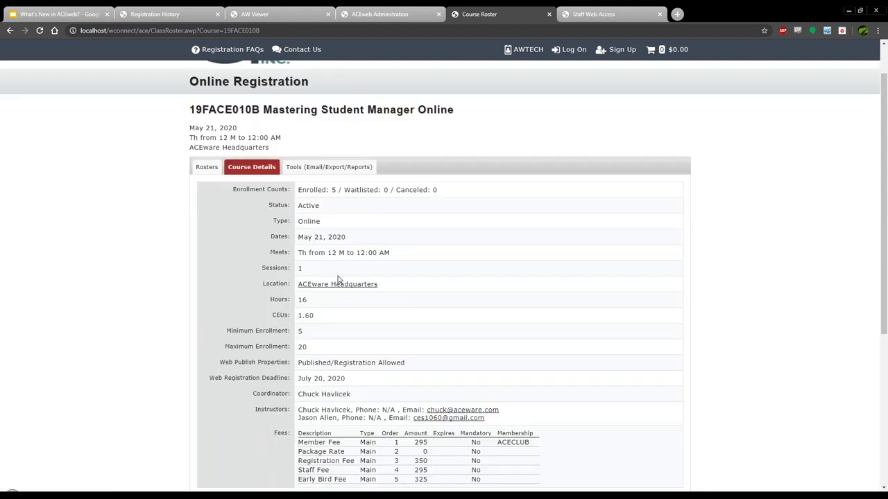
scroll(338, 279, down, 3)
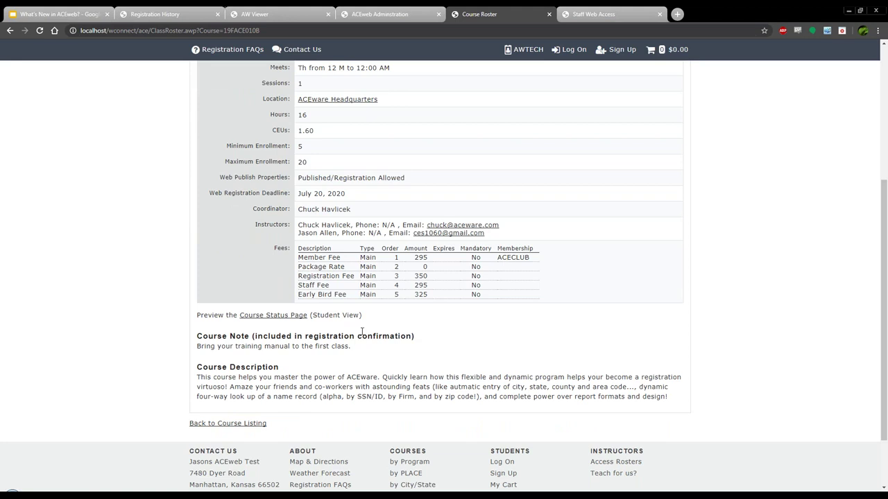
scroll(359, 291, up, 2)
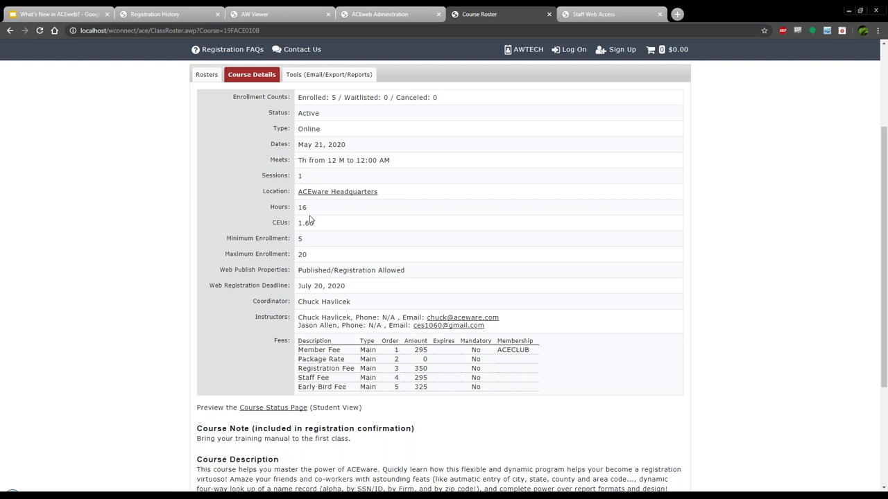
click(323, 78)
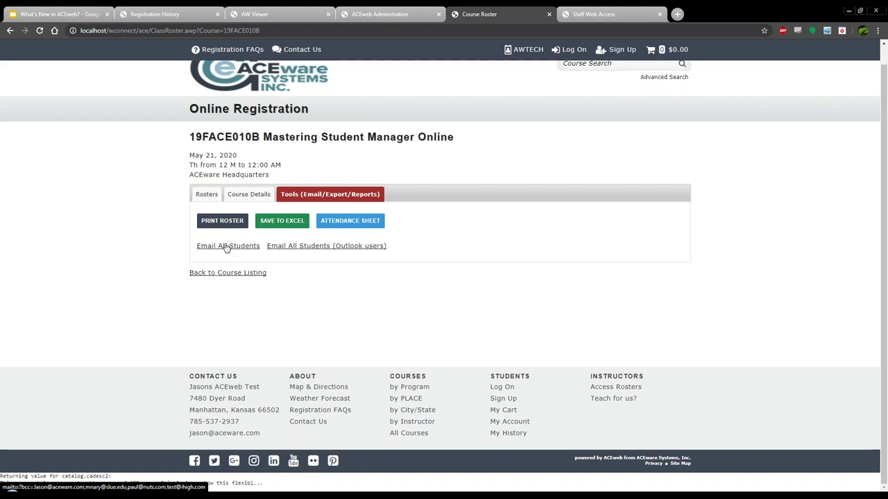
click(518, 52)
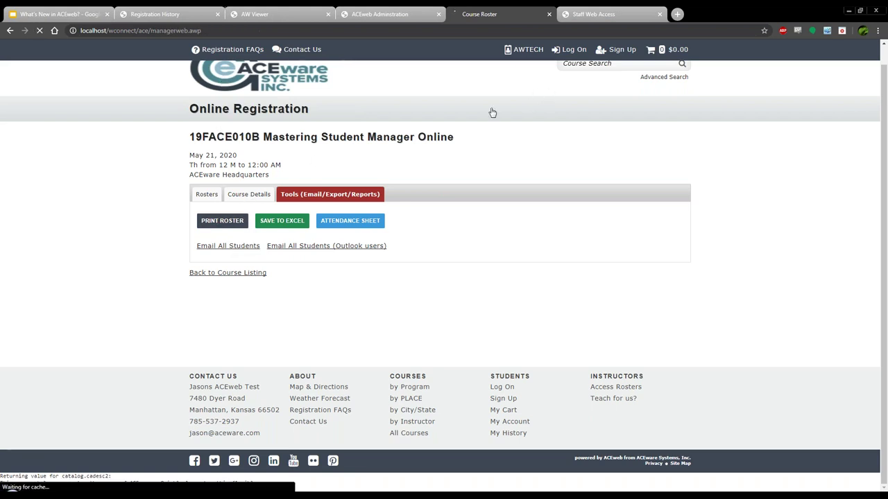
Step: Set the instructor course filter to inactive courses, gradebook links and a single chosen instructor
click(248, 234)
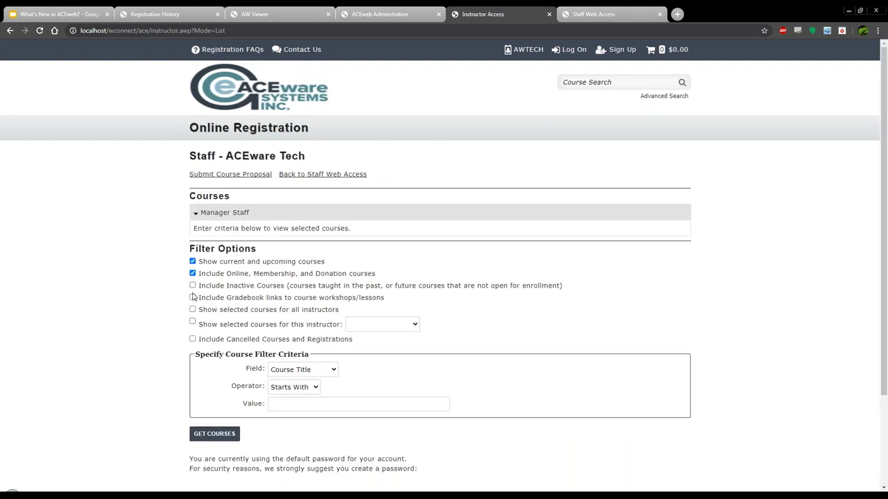
click(192, 286)
click(192, 298)
click(192, 321)
click(373, 326)
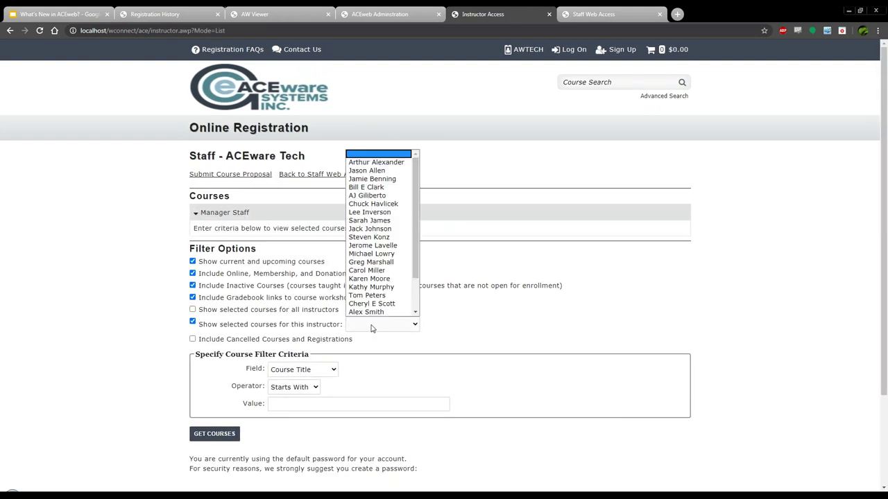
click(367, 170)
Step: List the instructor's courses and check attendance tracking, which reports no sessions
click(215, 433)
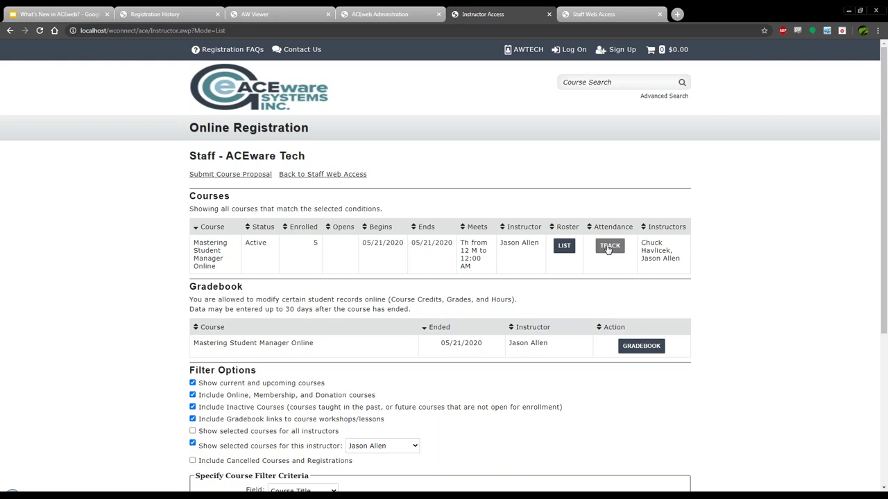
click(609, 250)
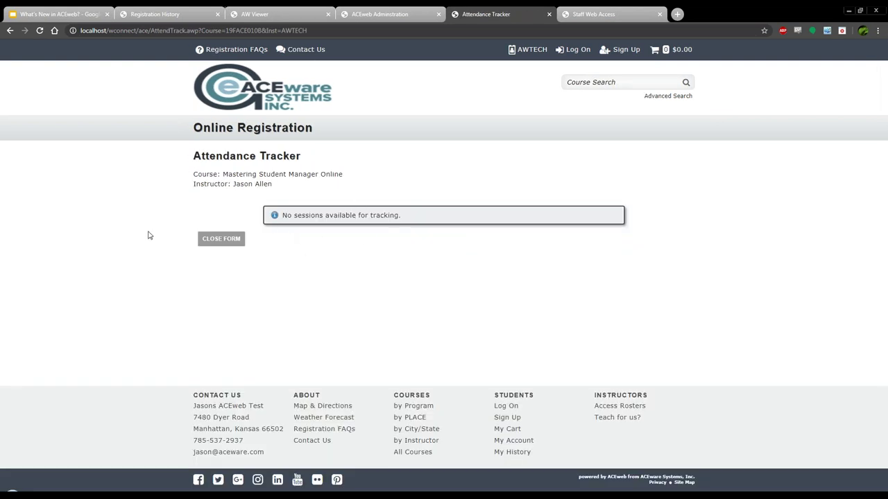
click(227, 243)
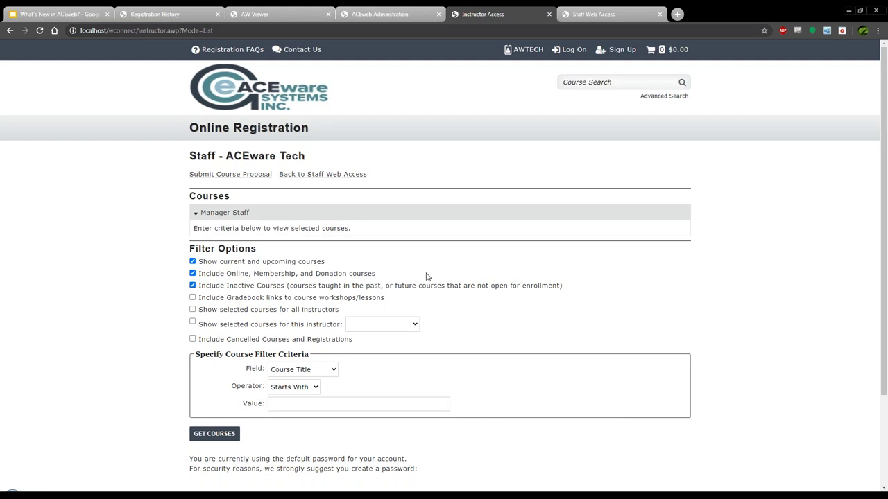
Step: List one chosen instructor's courses with gradebook links included
click(192, 310)
click(193, 321)
click(364, 326)
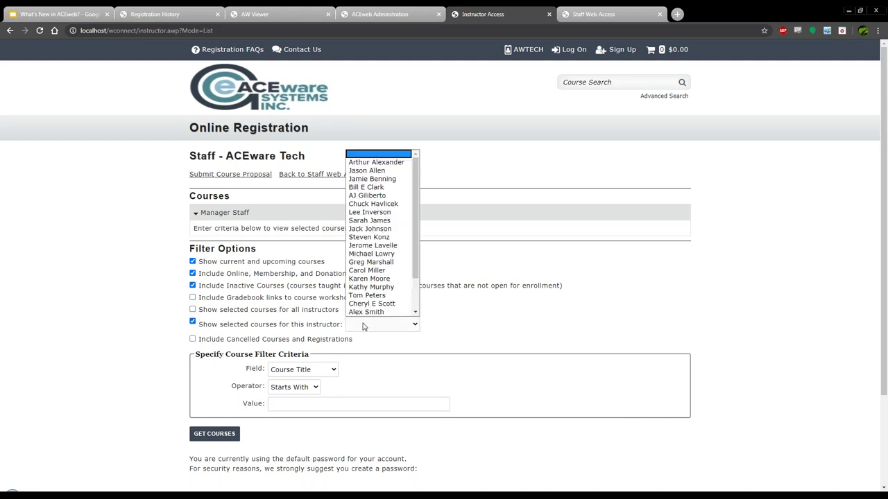
click(216, 300)
click(355, 326)
click(374, 161)
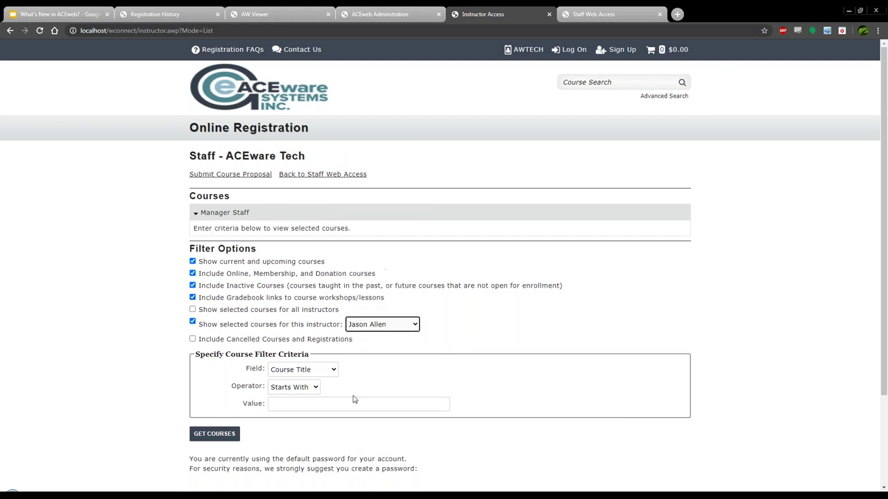
click(221, 433)
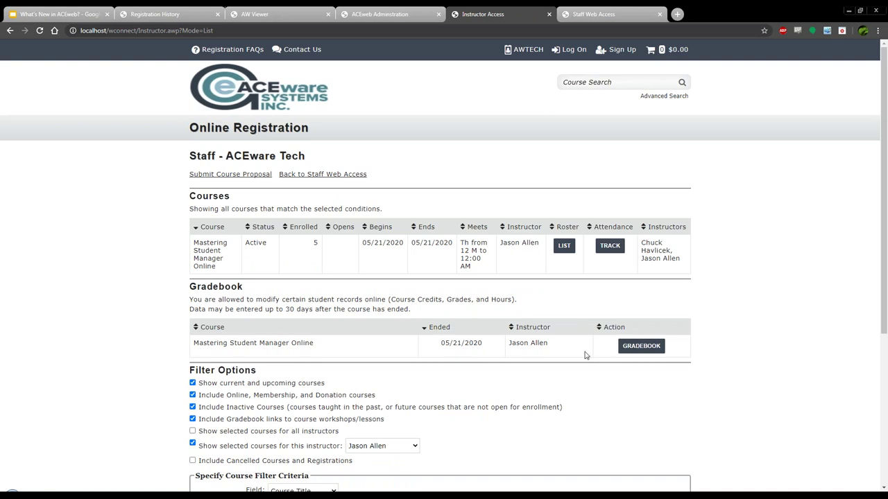
Step: Open the course gradebook with CEUs, then return to the CEUs on Gradebook slide
click(642, 347)
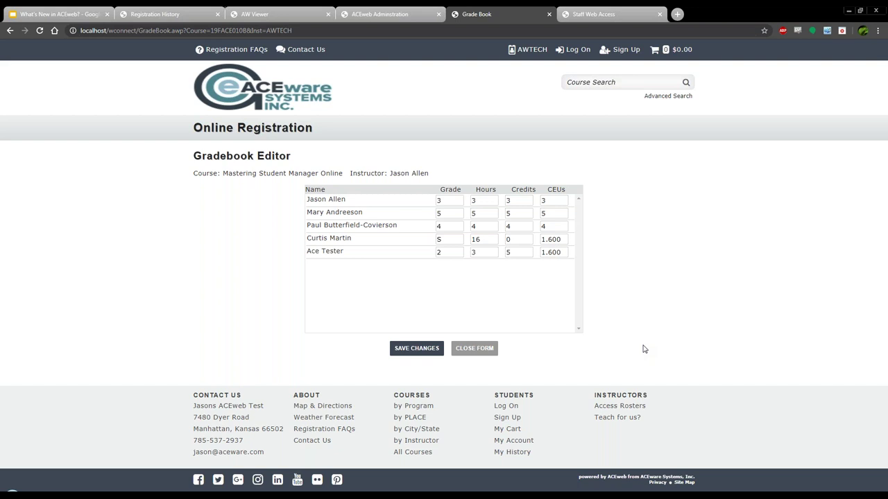
click(51, 9)
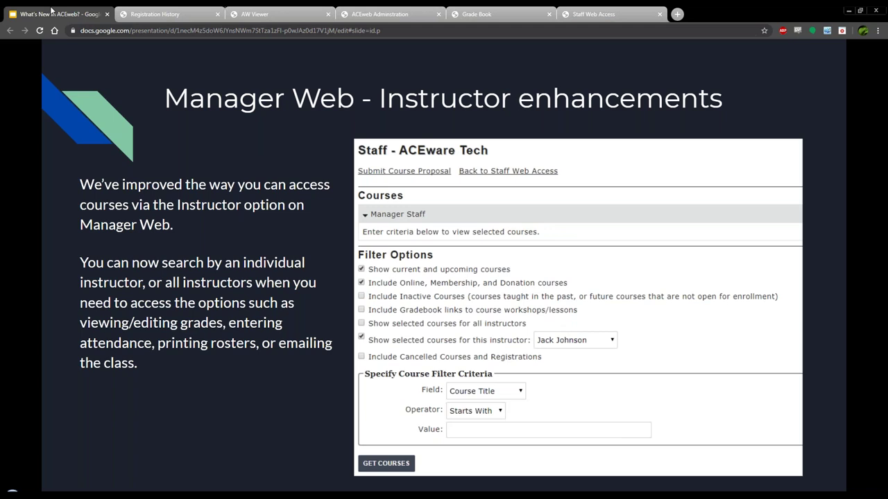
key(Right)
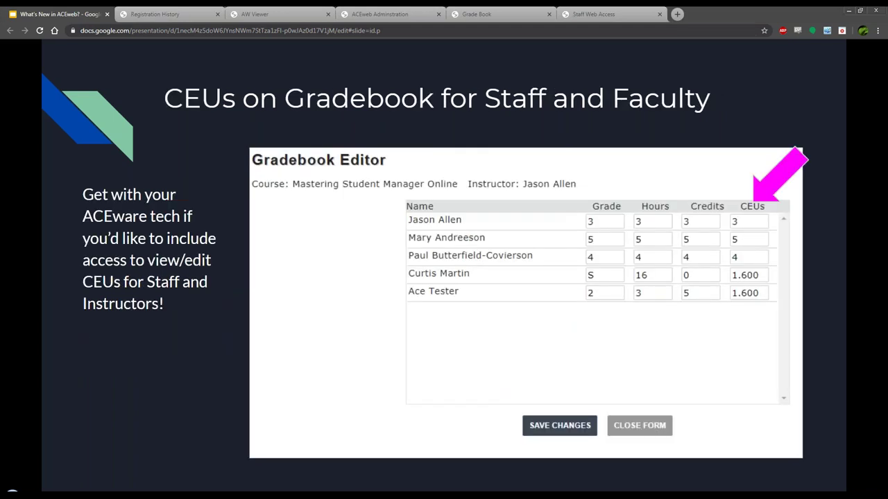